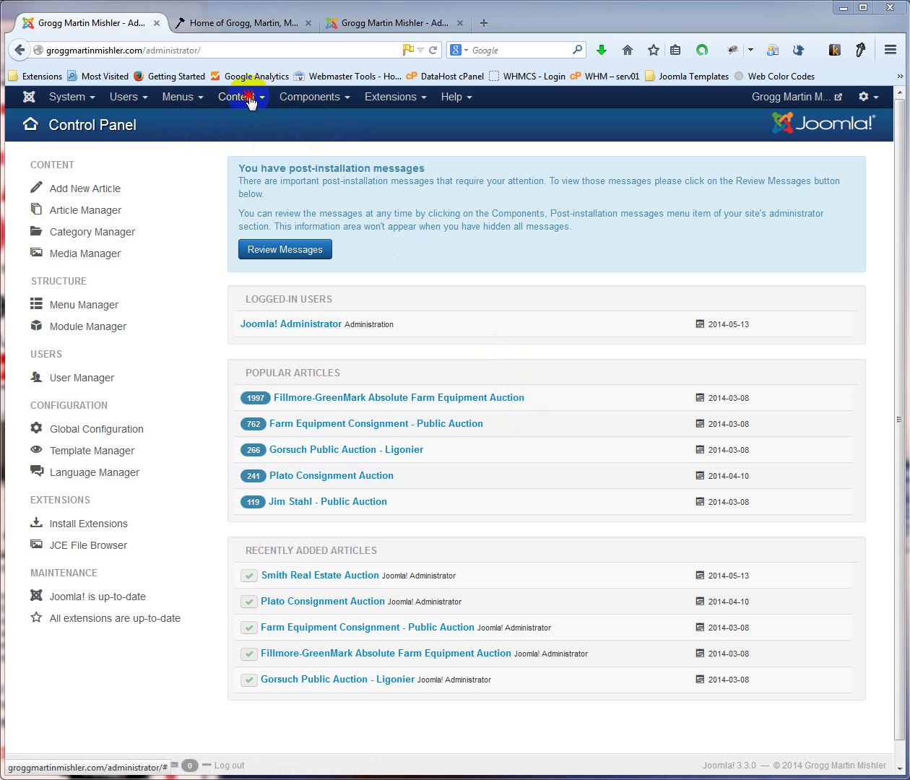
# Open the Smith Real Estate Auction article for editing from the list of articles
pyautogui.click(249, 101)
pyautogui.click(242, 178)
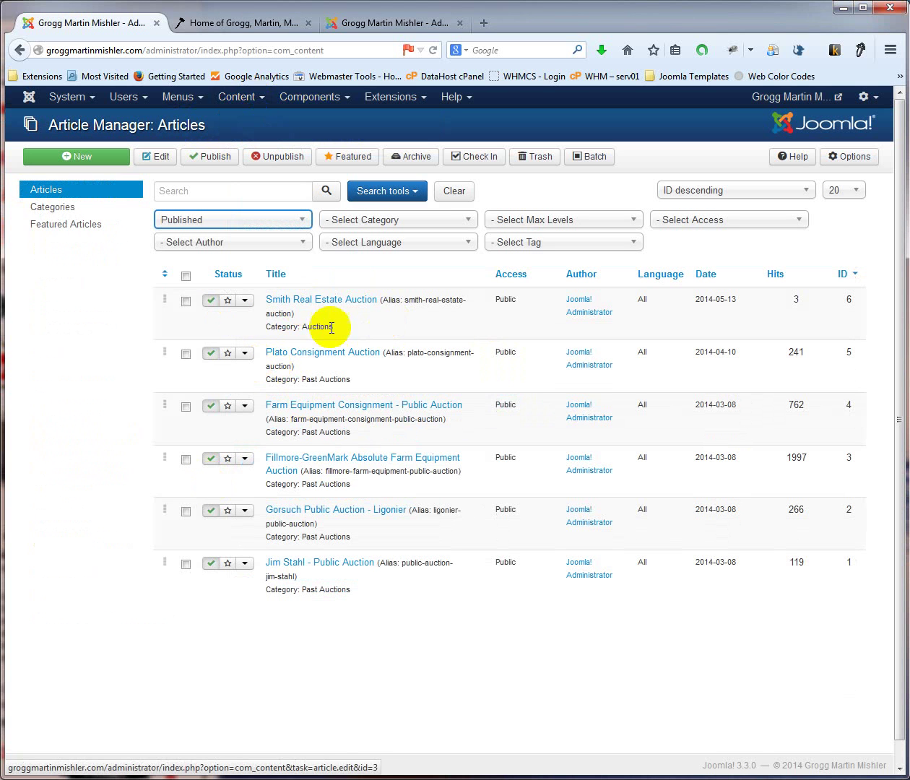
pyautogui.click(333, 302)
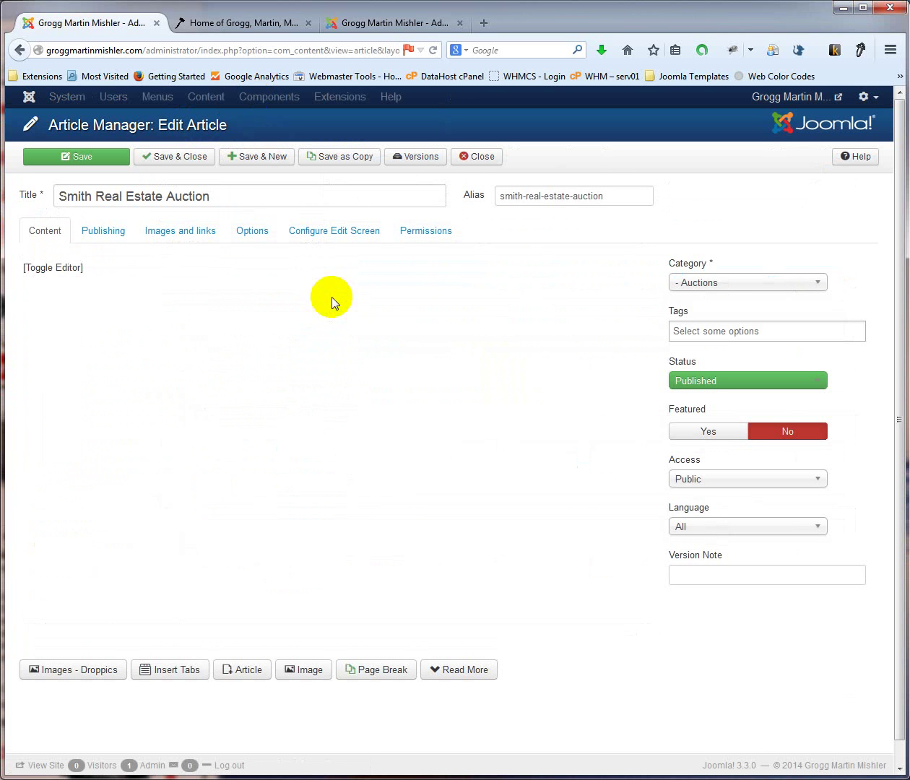
# Copy the {tab Sale Bill} tag in the article body and paste it on a new line below the Google map code
pyautogui.scroll(-1, 338, 526)
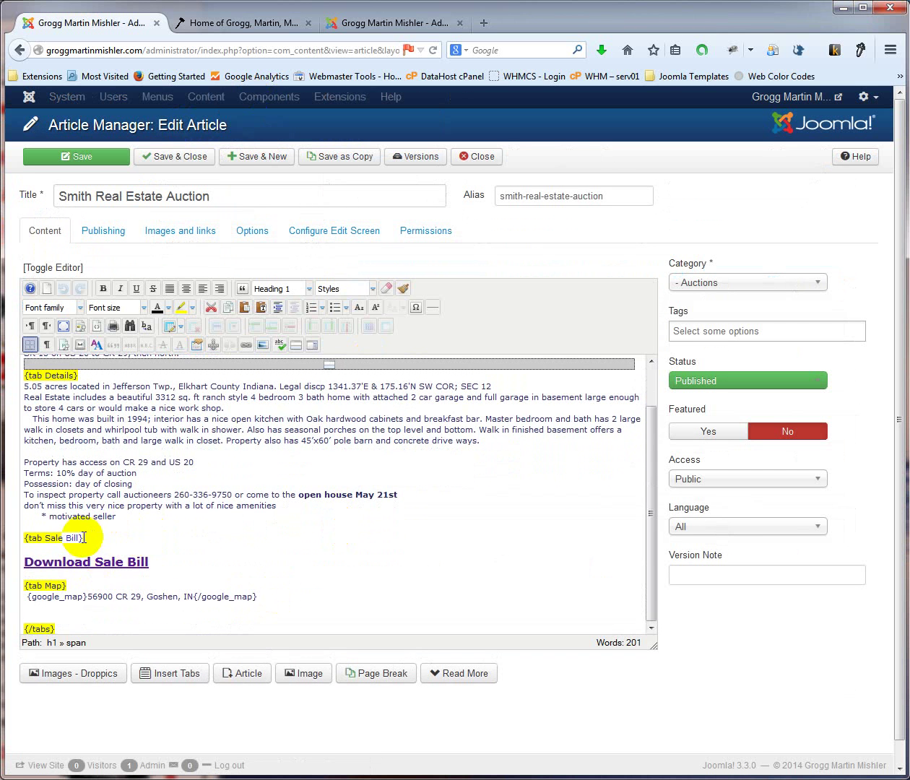
pyautogui.moveTo(83, 537); pyautogui.dragTo(26, 536)
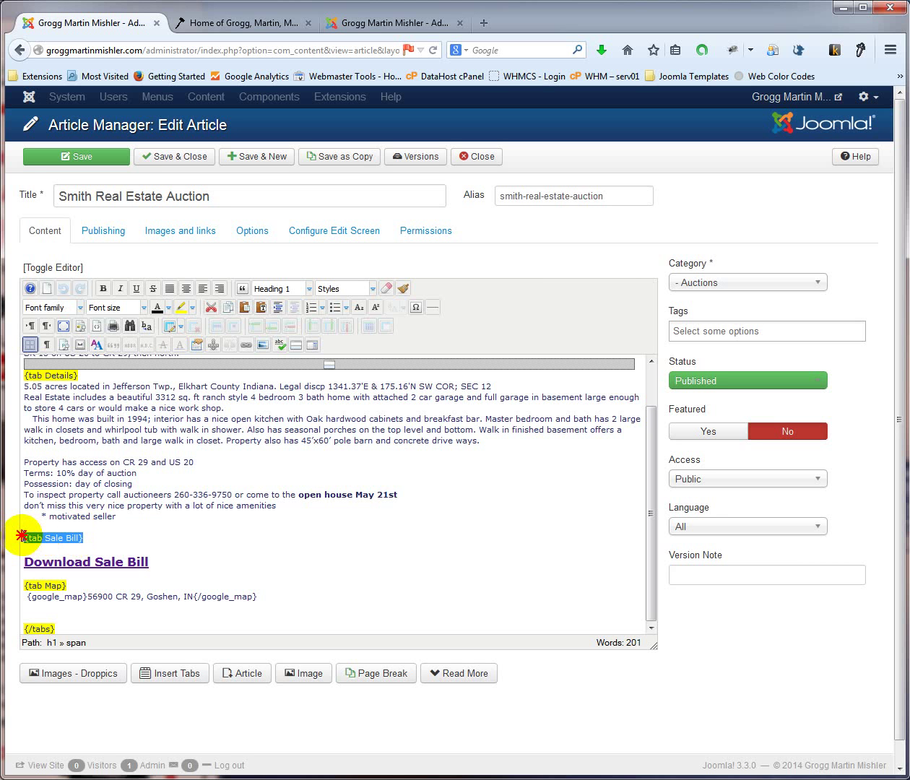
pyautogui.moveTo(21, 534); pyautogui.dragTo(22, 535)
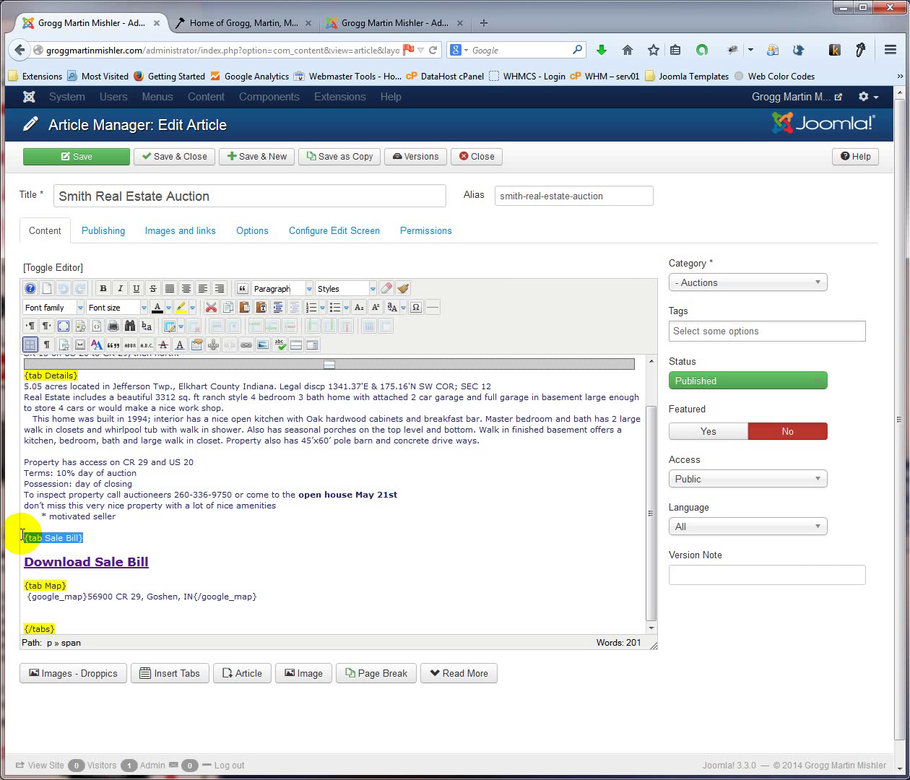
pyautogui.click(110, 537)
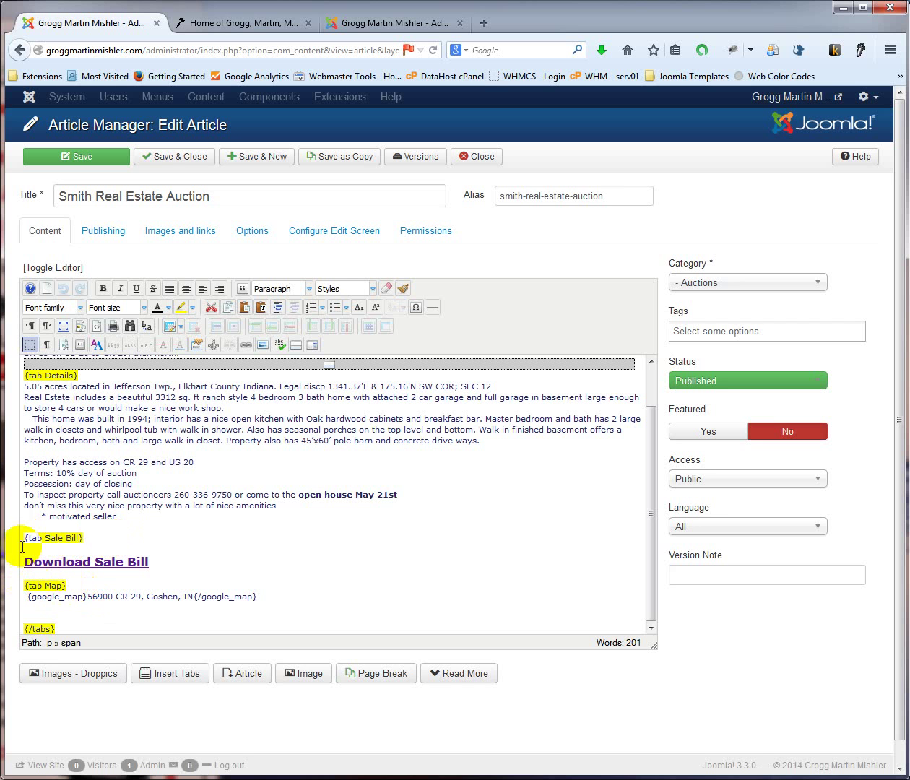
pyautogui.moveTo(90, 537); pyautogui.dragTo(20, 537)
pyautogui.hotkey('ctrl', 'c')
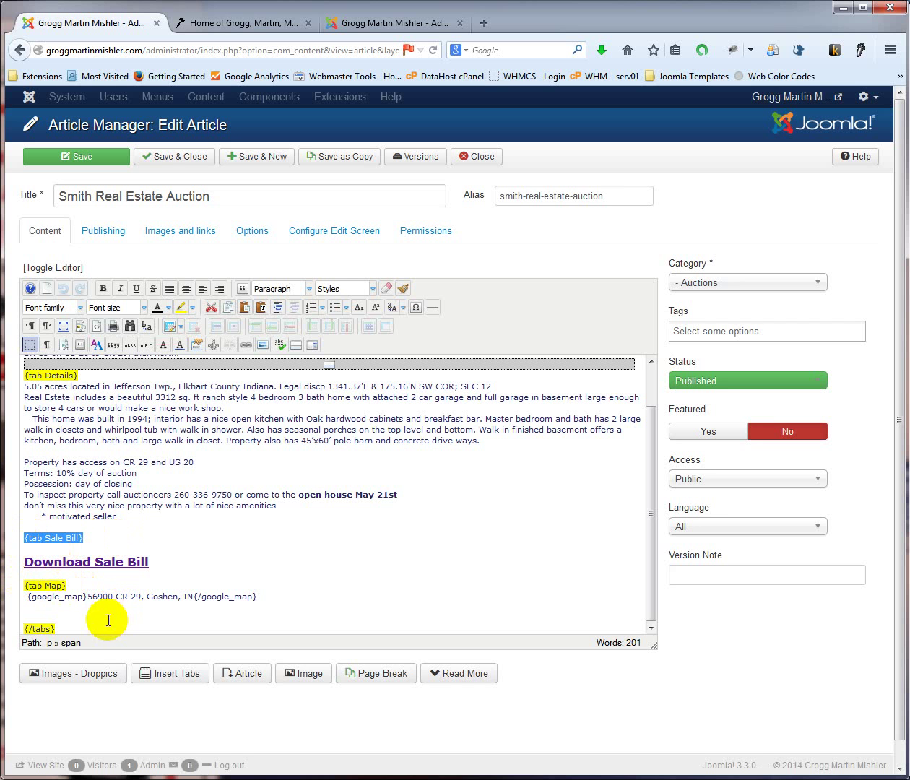
pyautogui.click(302, 608)
pyautogui.press('Return')
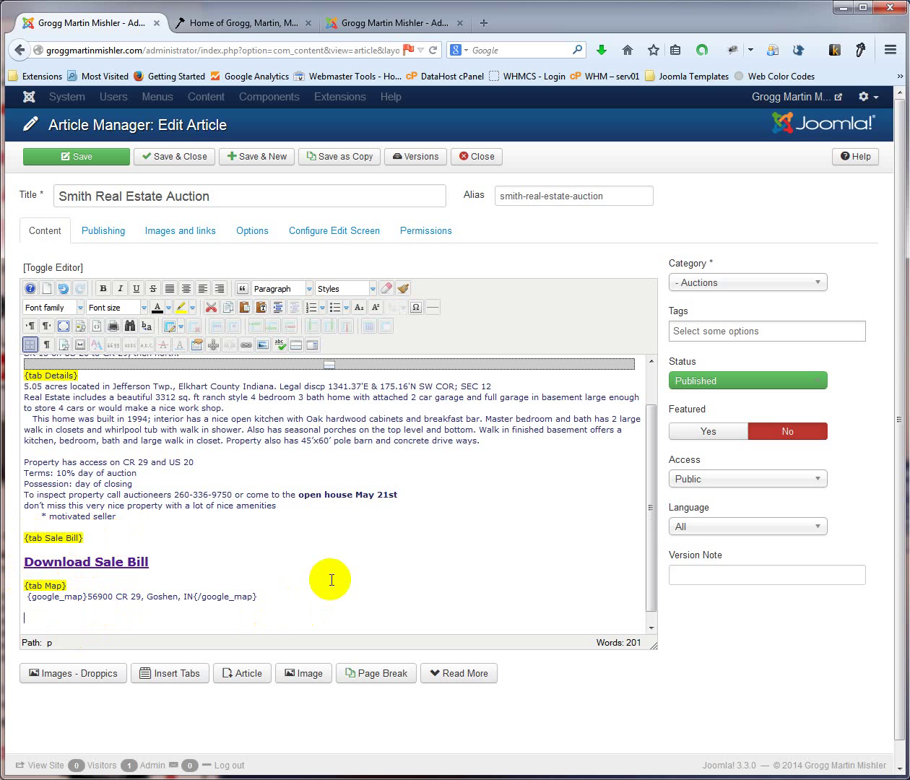
pyautogui.hotkey('ctrl', 'v')
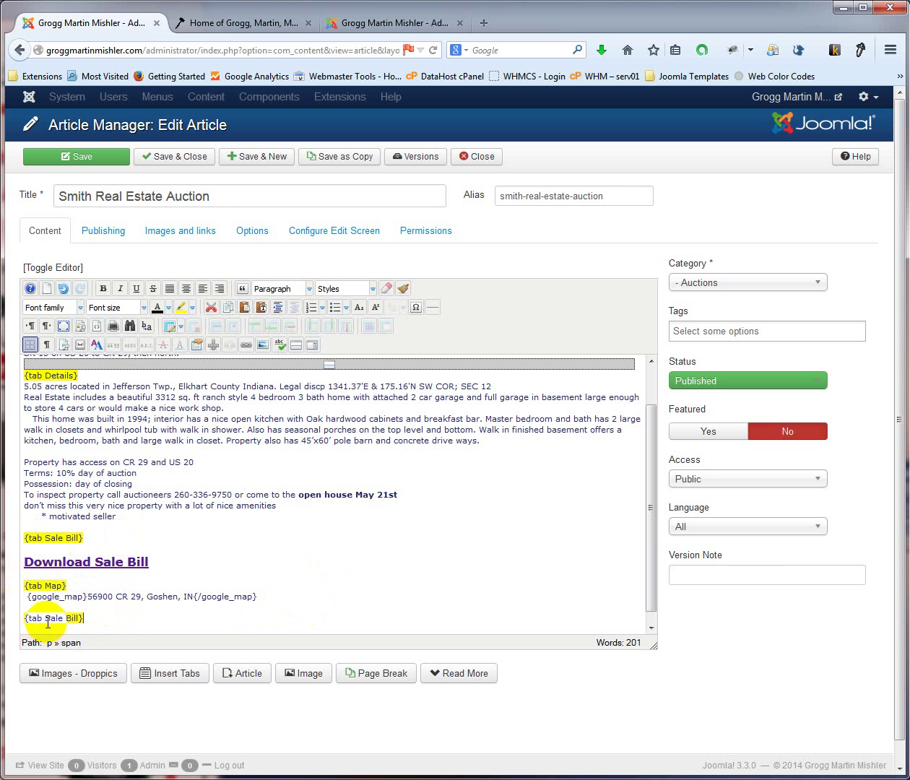
# Change the pasted tag to {tab Photo Gallery}, with the closing {/tabs} tag on its own line below it
pyautogui.moveTo(46, 618); pyautogui.dragTo(77, 618)
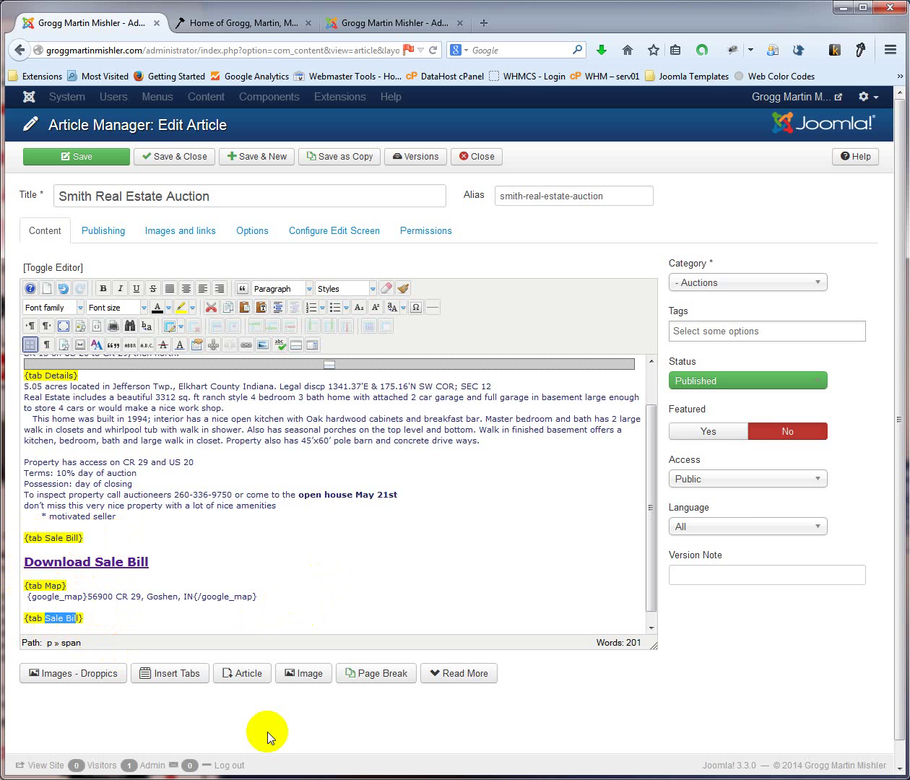
pyautogui.press('BackSpace')
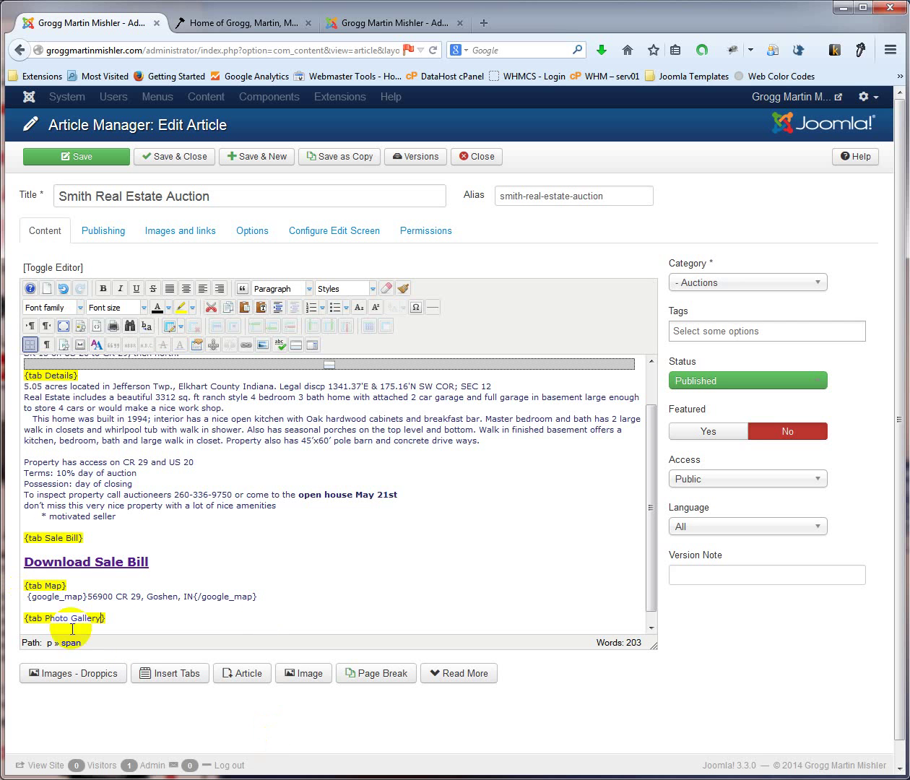
pyautogui.press('Return')
pyautogui.write('{/tabs}')
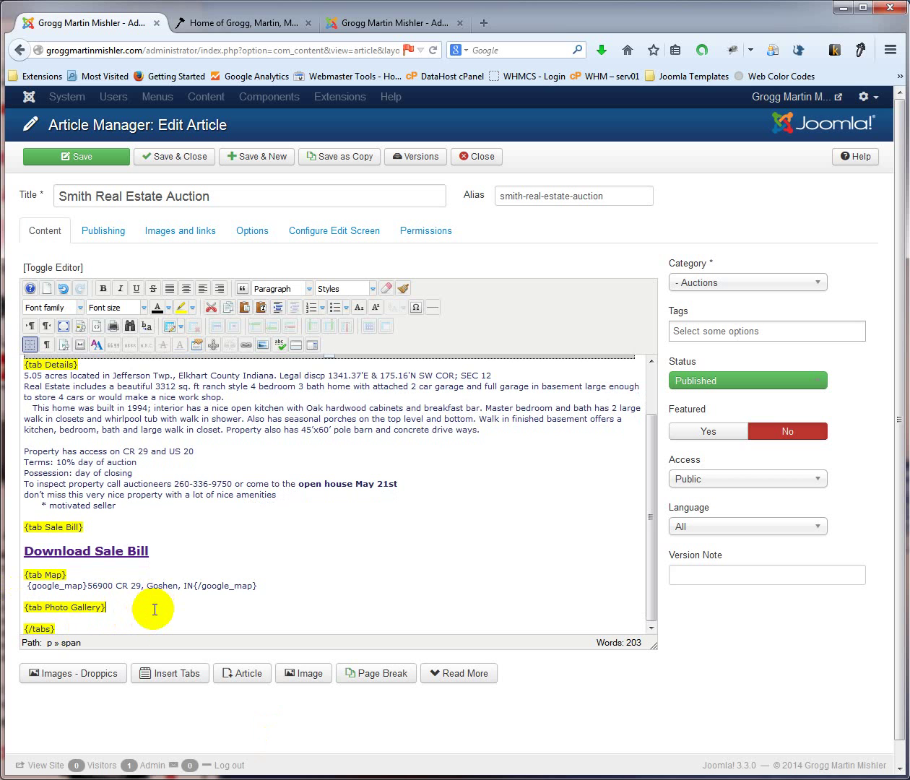
# Add an empty line beneath the Photo Gallery tag and open the Droppics image manager with the cursor there
pyautogui.click(153, 610)
pyautogui.press('Return')
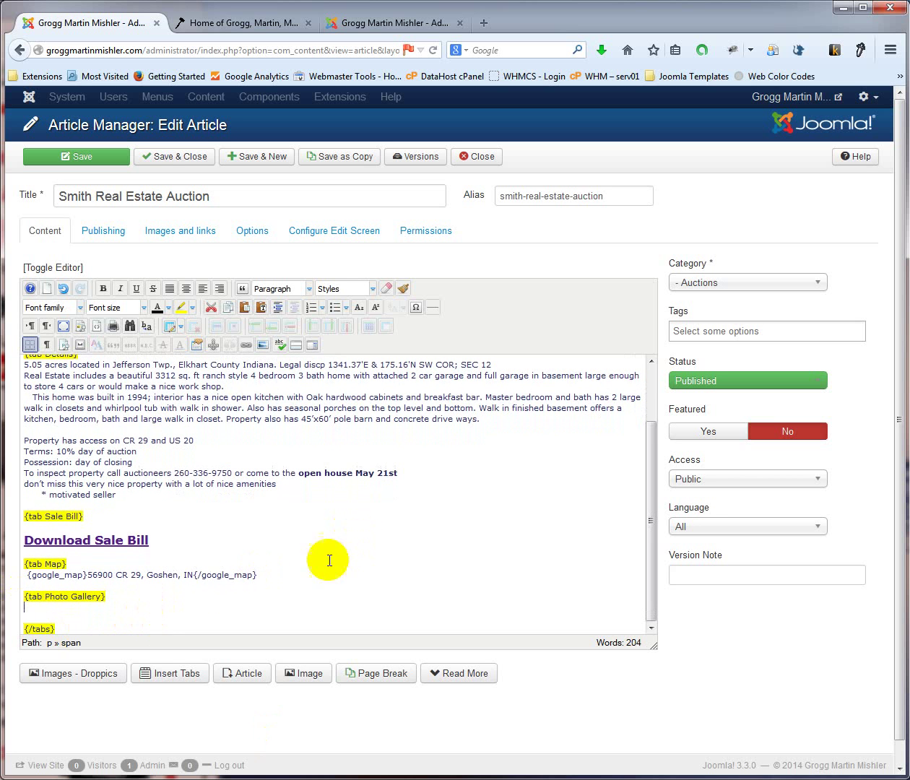
pyautogui.click(44, 614)
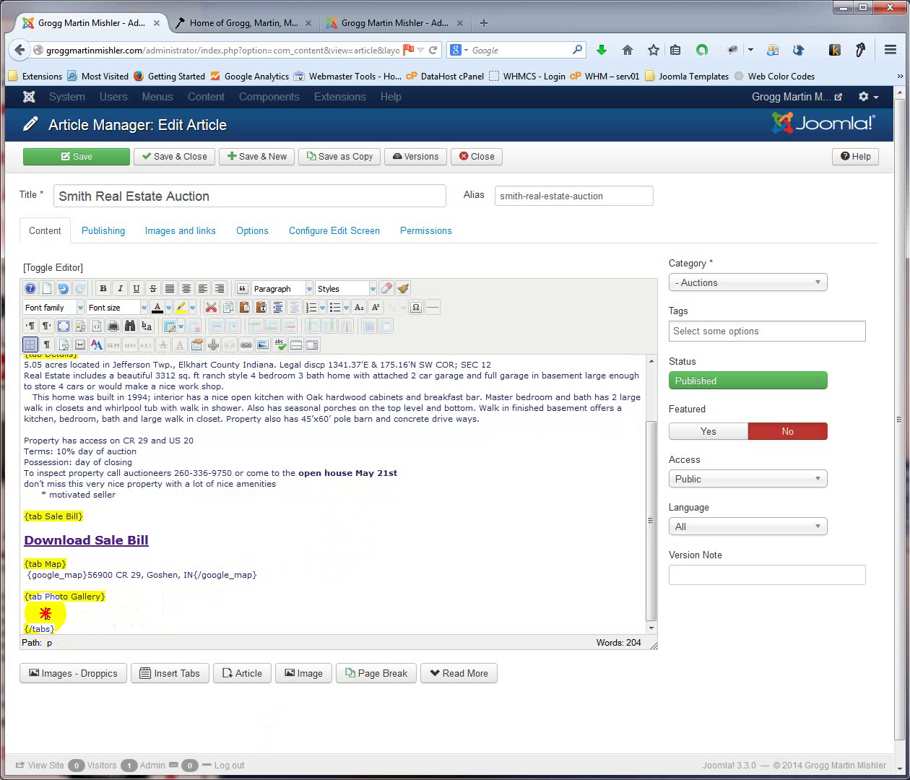
pyautogui.click(64, 674)
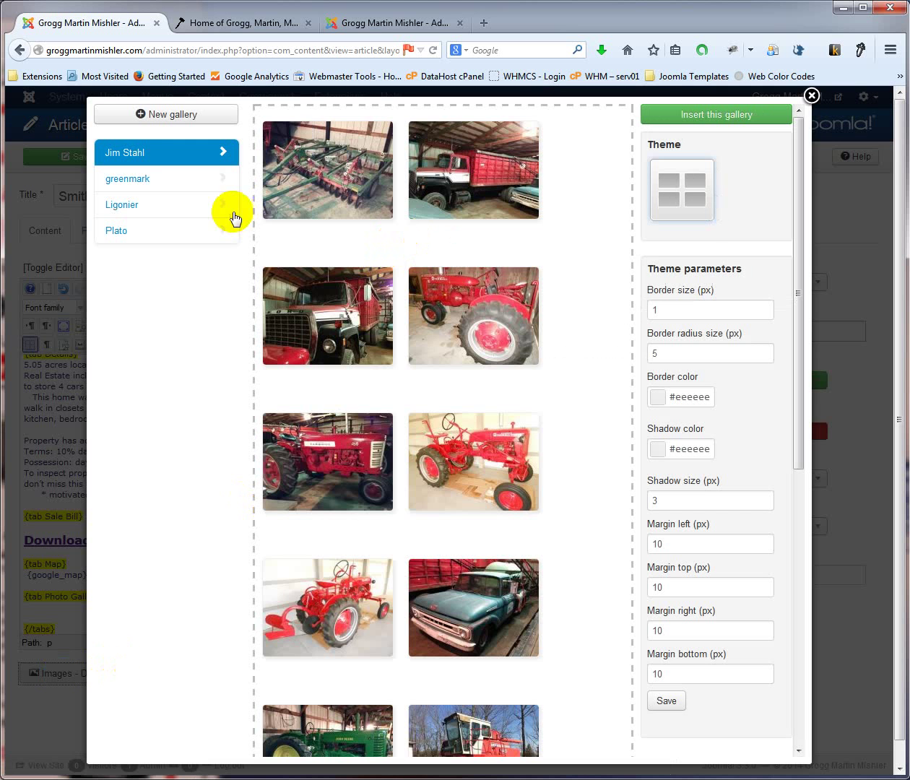
# Look through the photos in the existing greenmark, Ligonier and Plato galleries
pyautogui.click(142, 182)
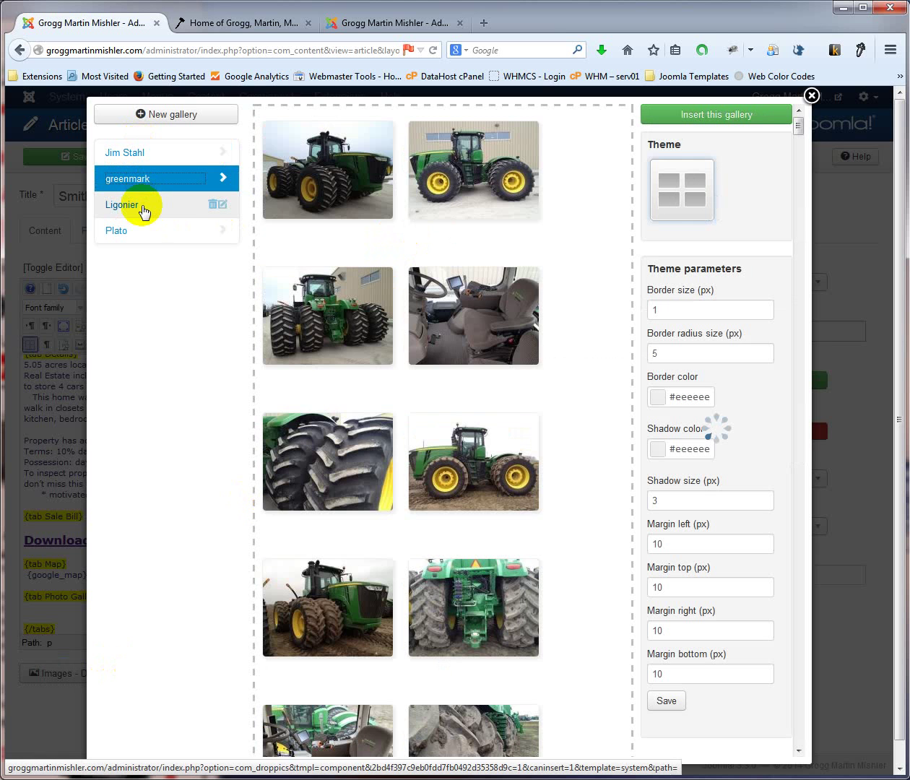
pyautogui.click(141, 208)
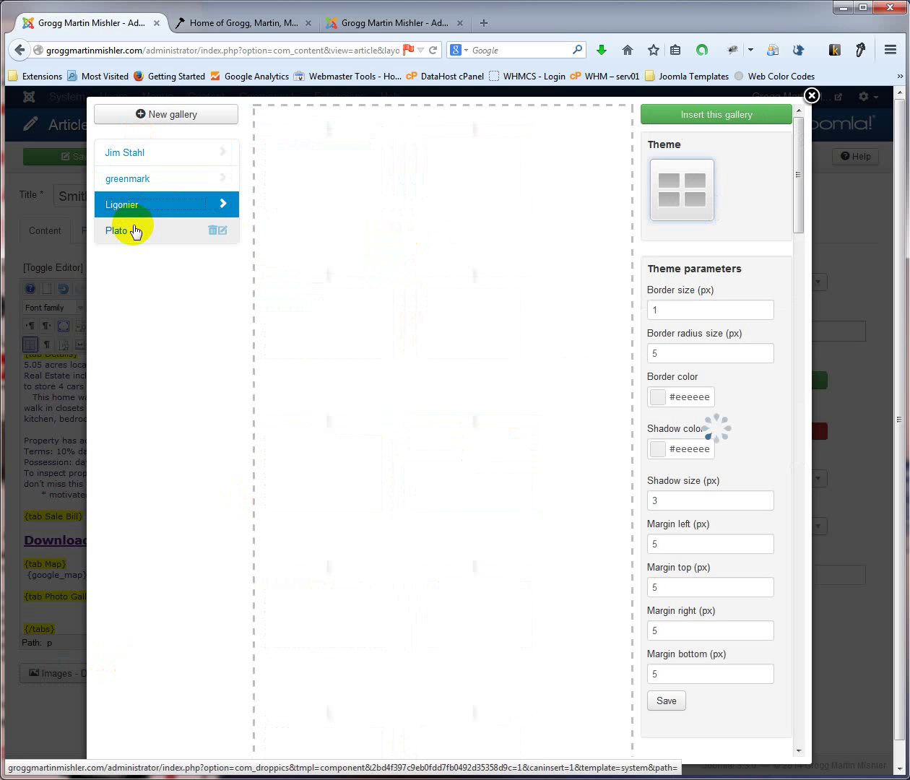
pyautogui.click(132, 235)
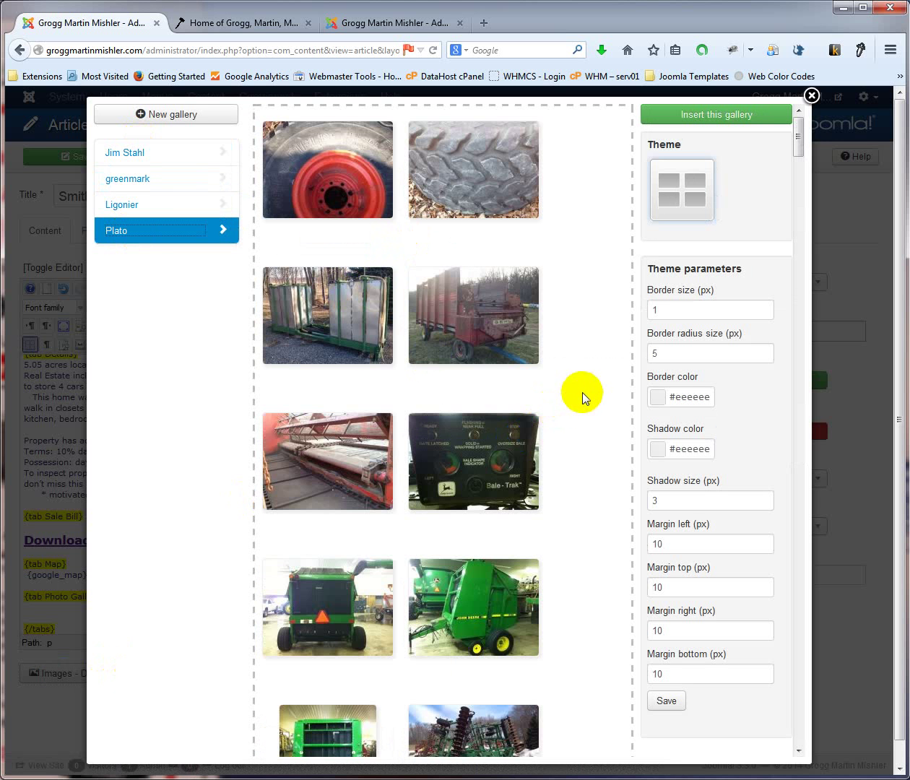
pyautogui.scroll(-20, 593, 312)
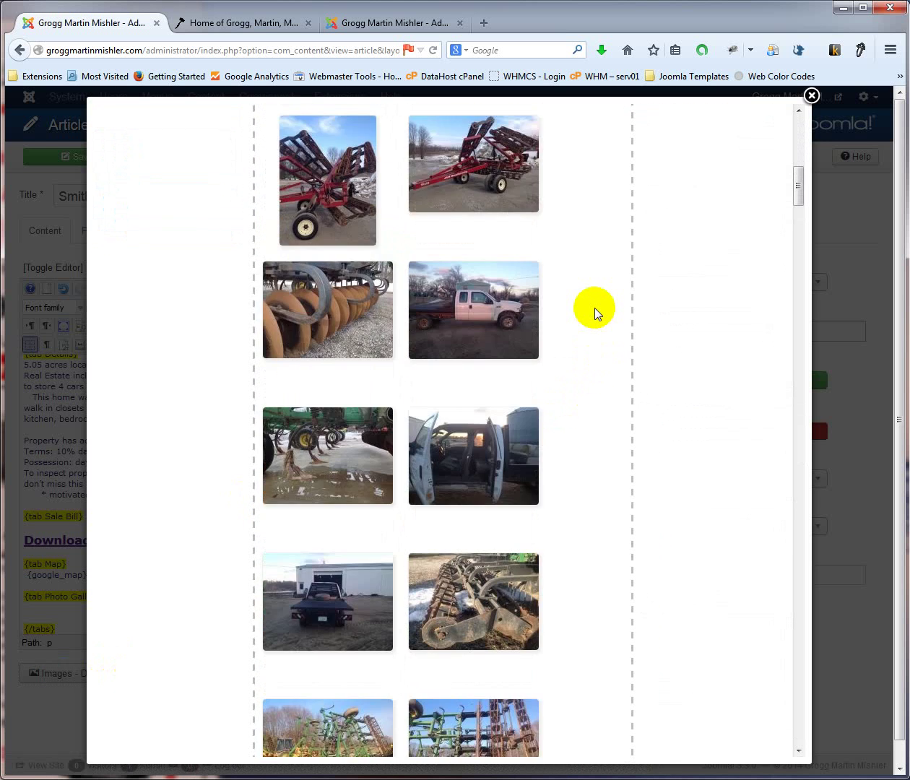
pyautogui.scroll(-8, 592, 310)
pyautogui.scroll(17, 538, 303)
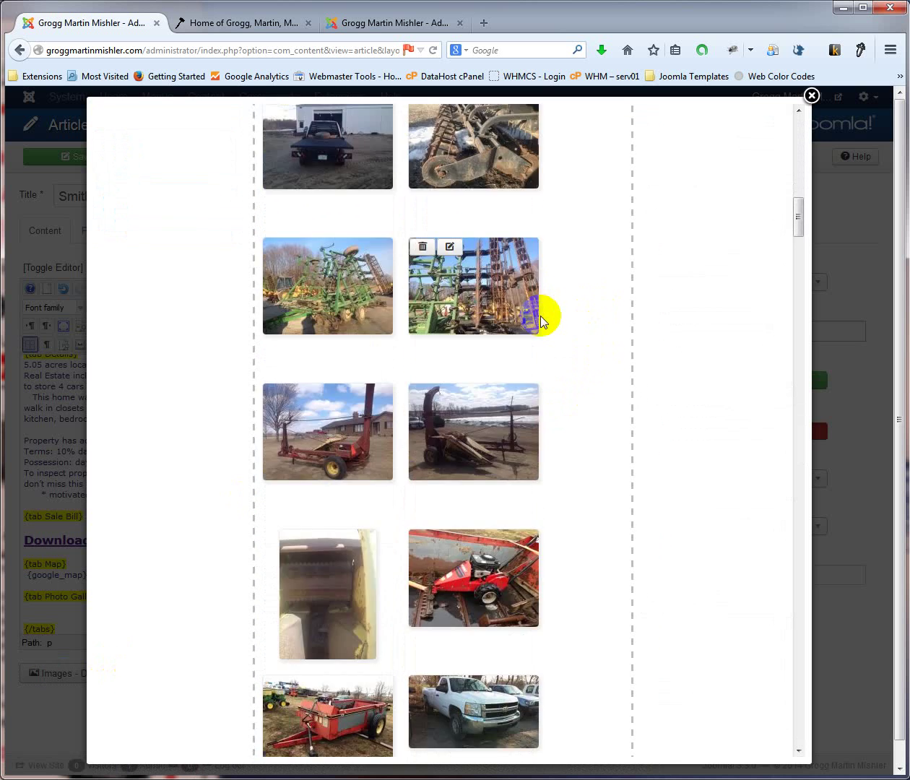
pyautogui.scroll(20, 539, 317)
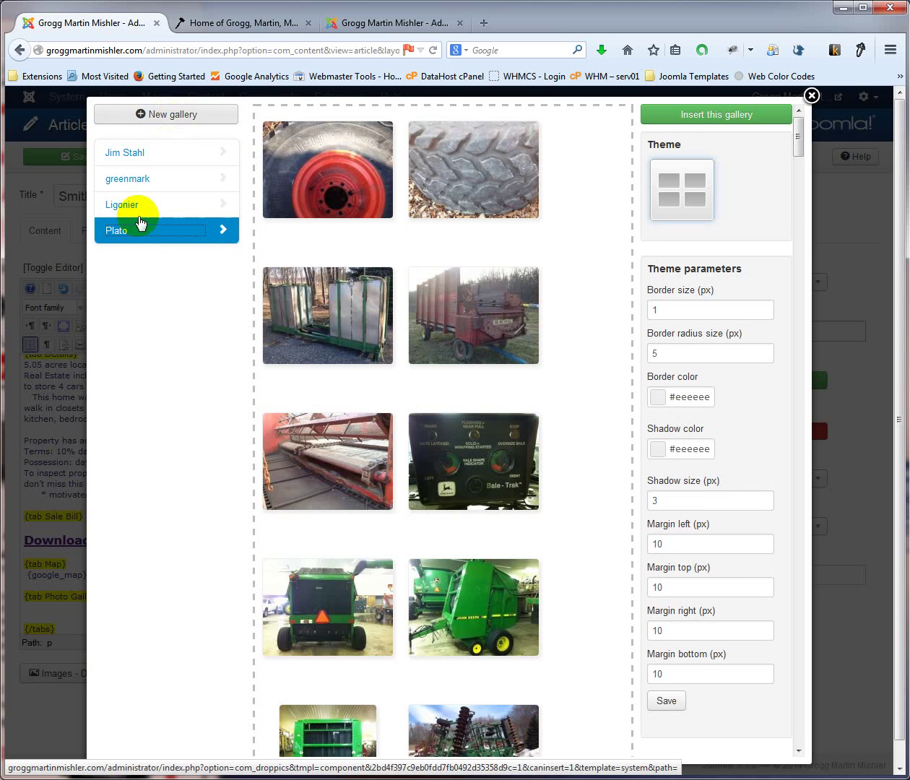
# Create a new image gallery under the default name New gallery and upload the photos from the computer into it
pyautogui.click(182, 115)
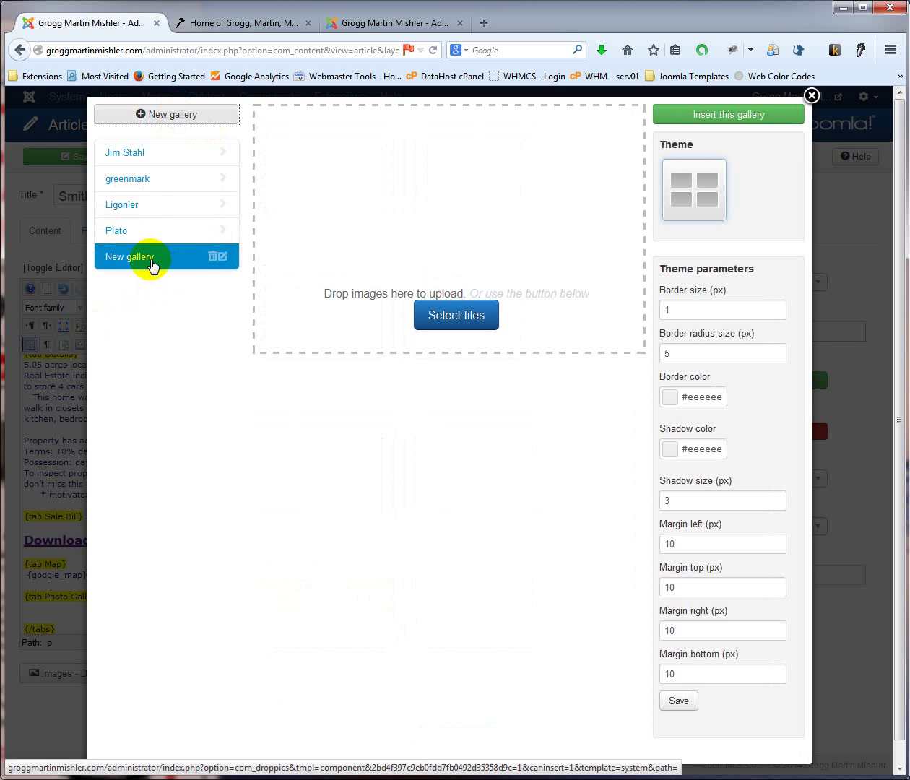
pyautogui.click(152, 265)
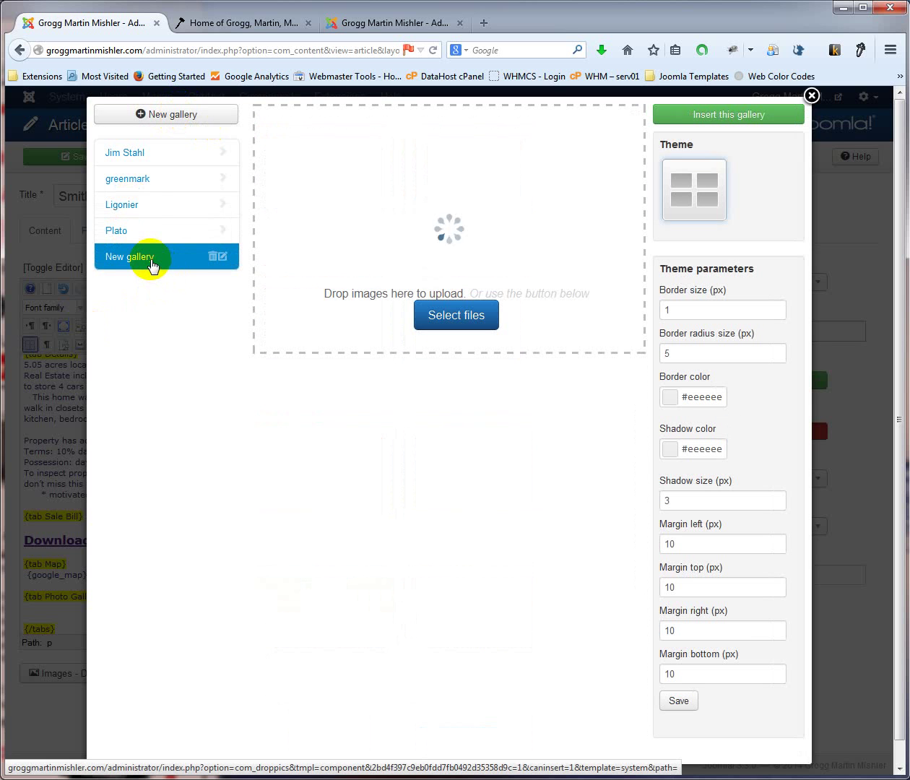
pyautogui.click(223, 257)
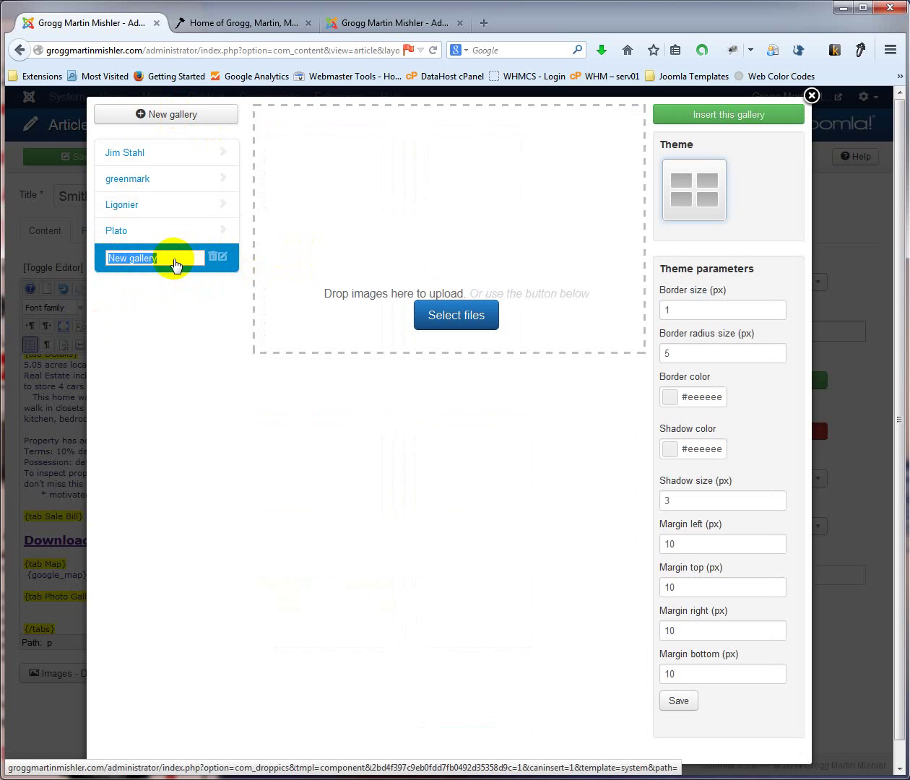
pyautogui.press('Return')
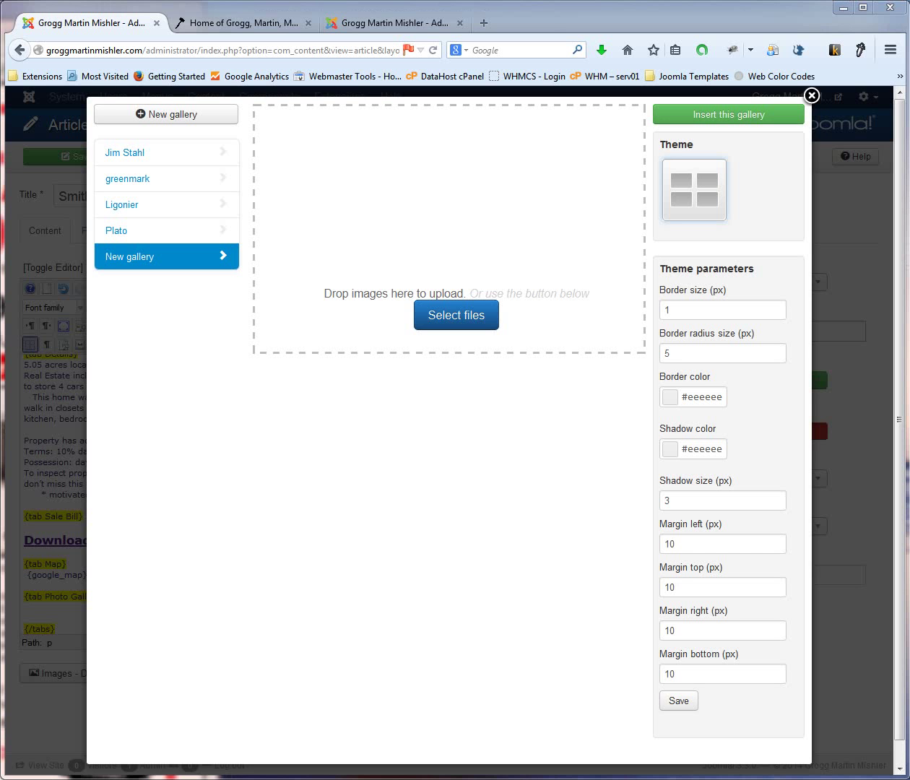
pyautogui.moveTo(800, 295); pyautogui.dragTo(408, 248)
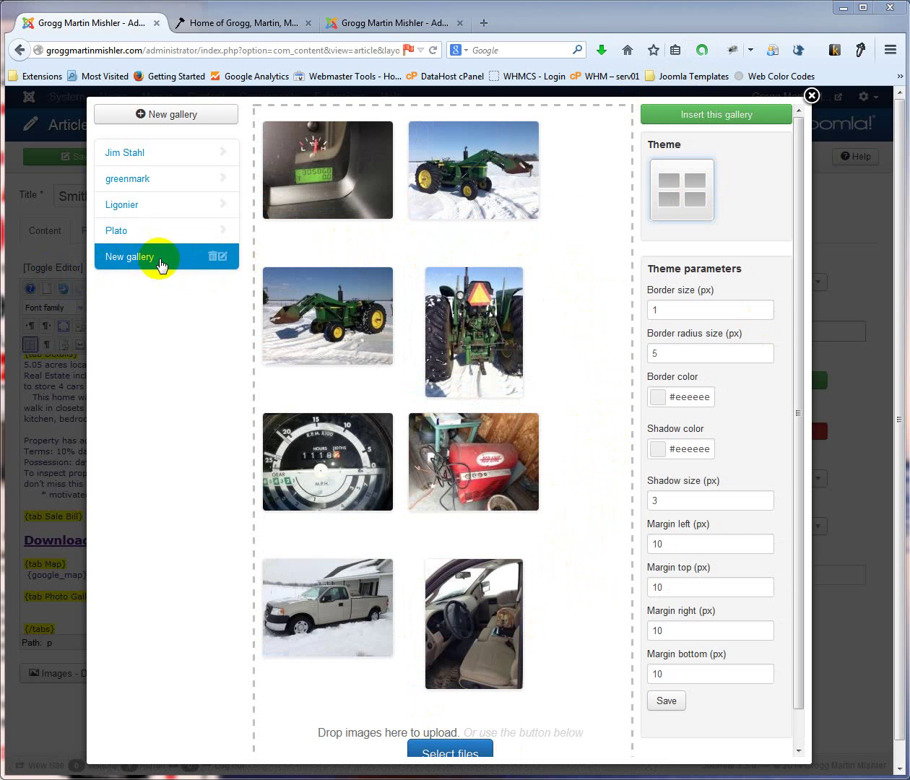
# Insert the new gallery into the article below the Photo Gallery tag, and save and close the article
pyautogui.click(720, 117)
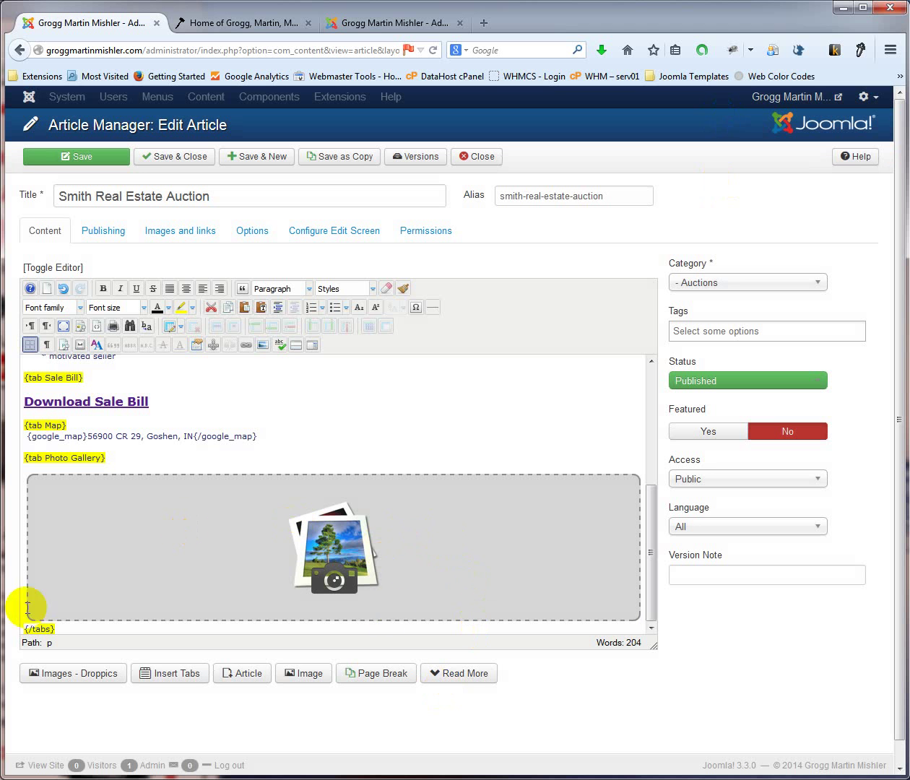
pyautogui.click(164, 156)
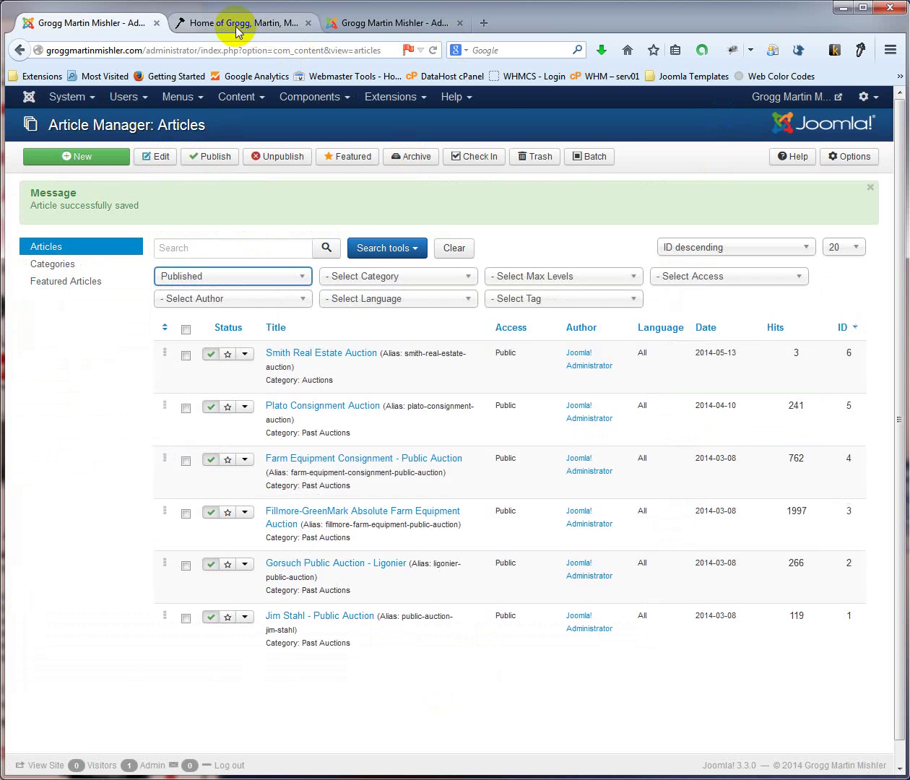
# Open the full Smith Real Estate Auction article on the public website and check the photos in its Photo Gallery section
pyautogui.click(242, 23)
pyautogui.click(523, 184)
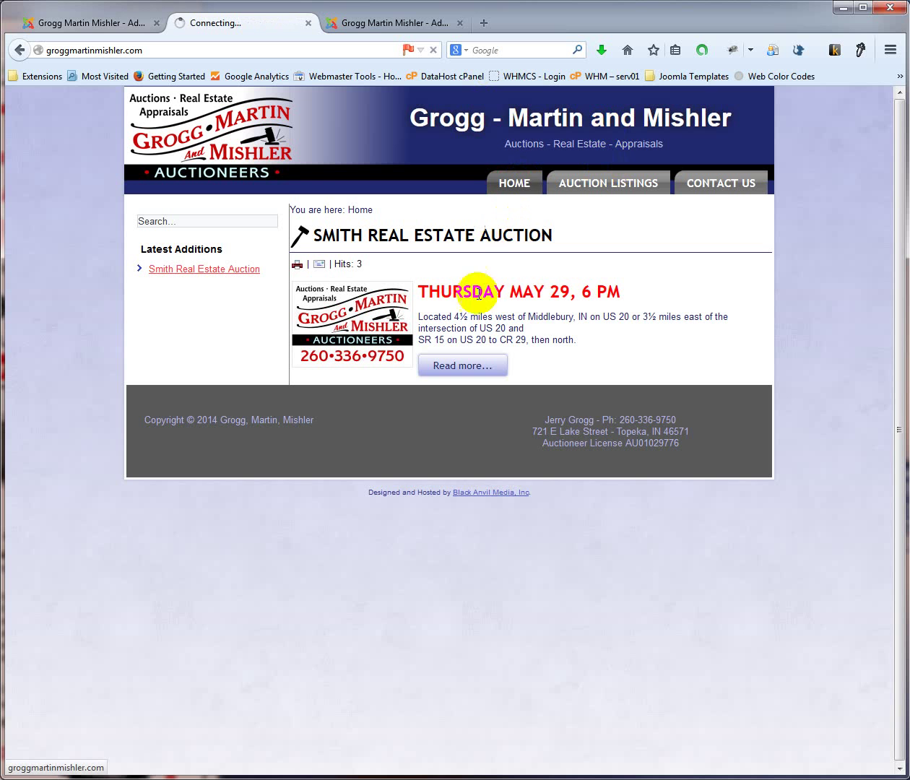
pyautogui.click(458, 365)
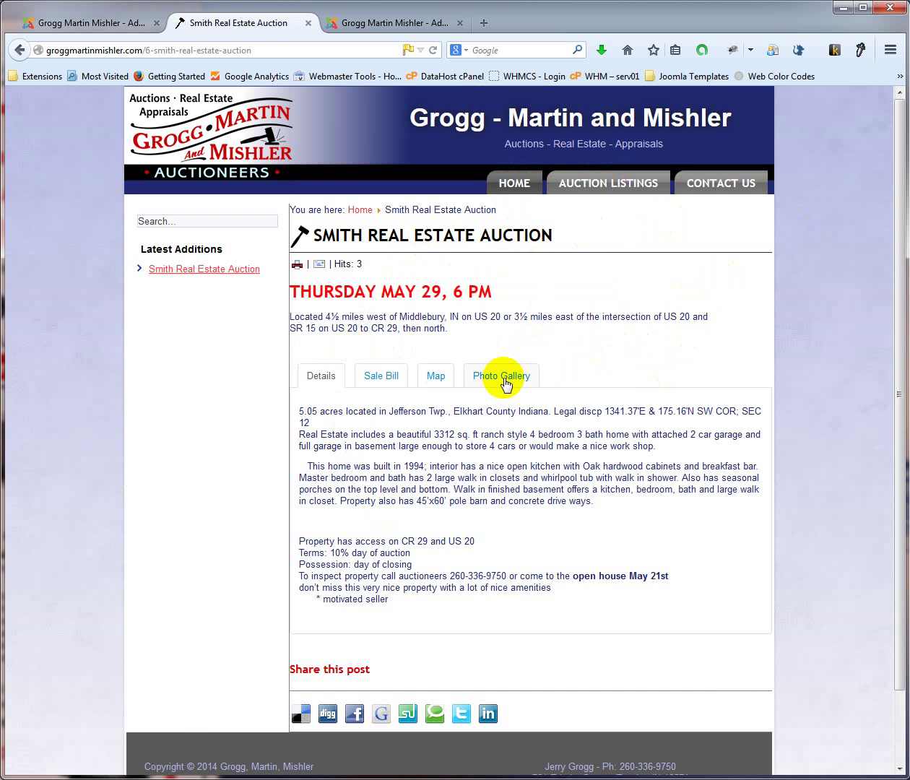
pyautogui.click(503, 378)
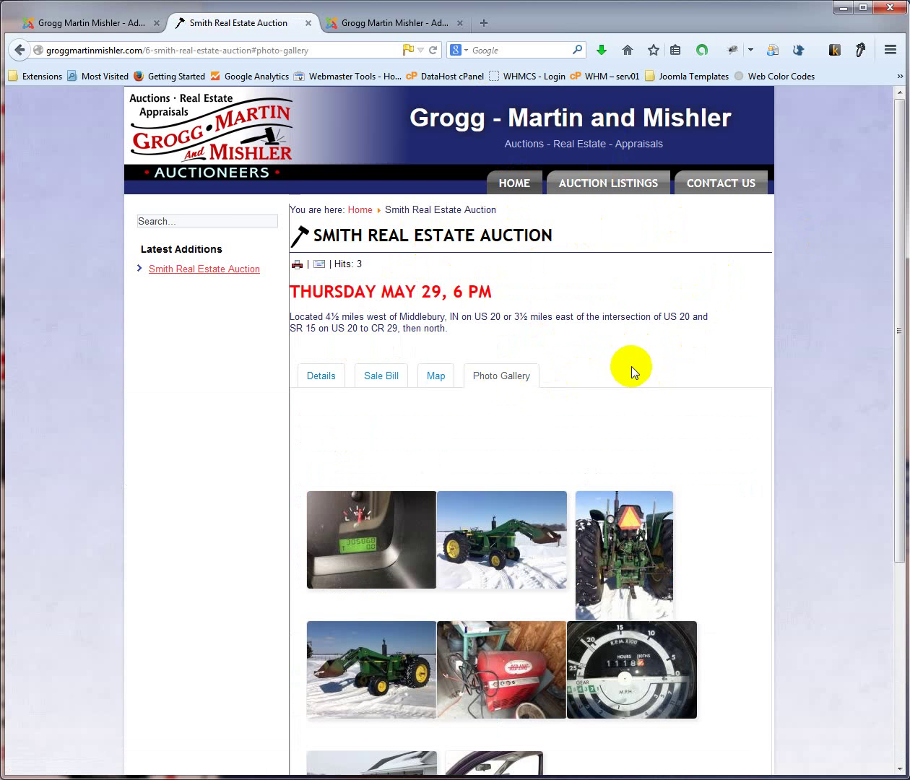
pyautogui.scroll(-4, 733, 437)
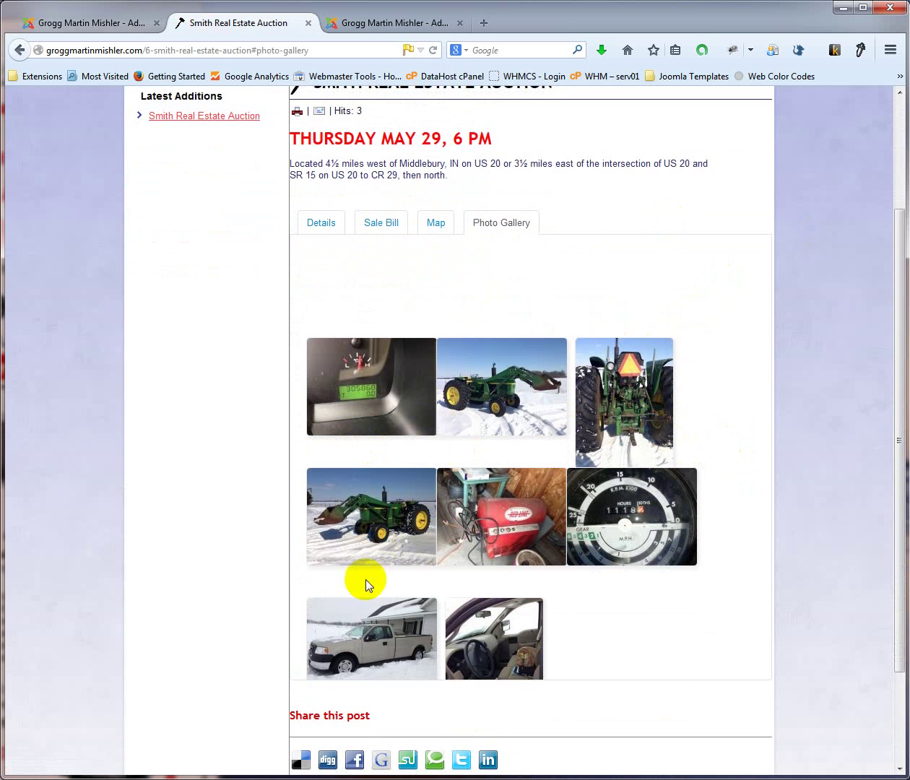
pyautogui.scroll(-3, 642, 653)
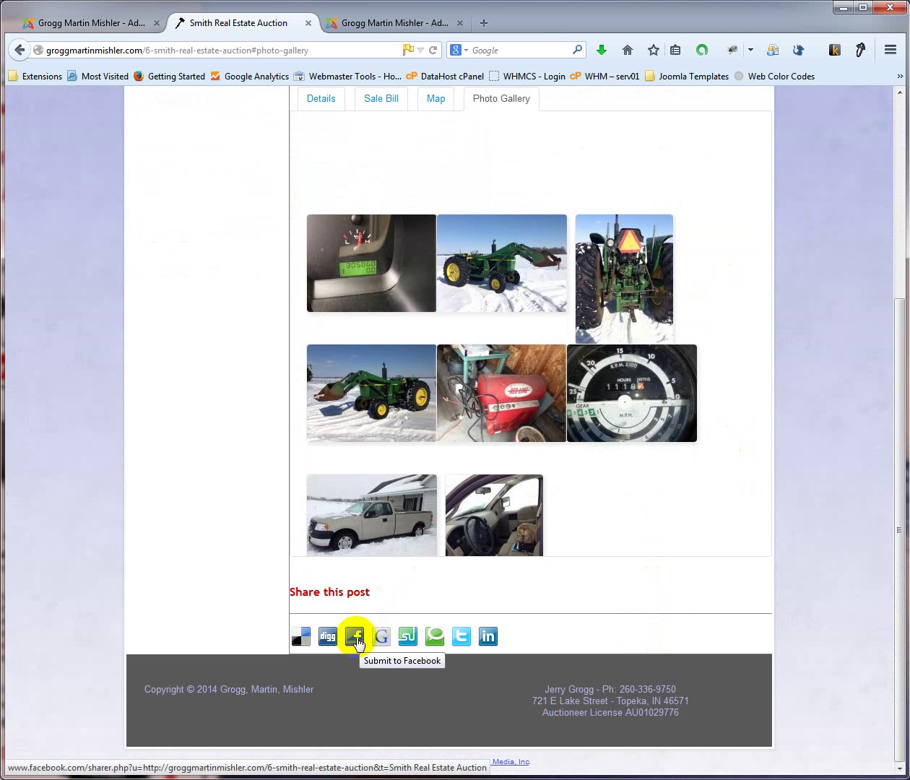
# Open the Facebook sharing page for the auction article and close it again
pyautogui.click(356, 638)
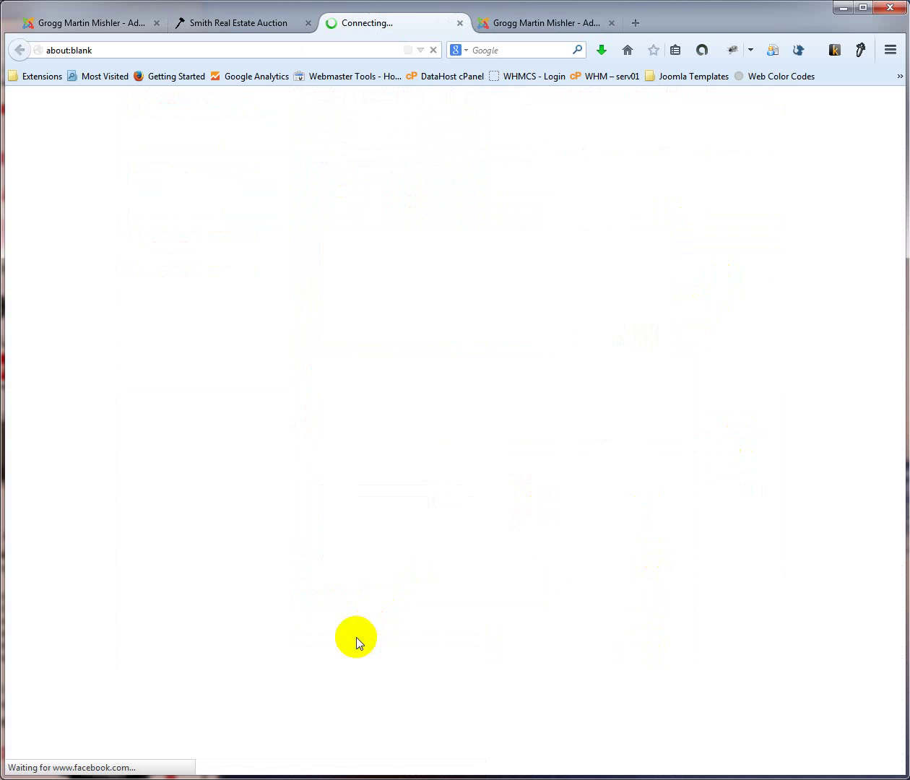
pyautogui.click(460, 23)
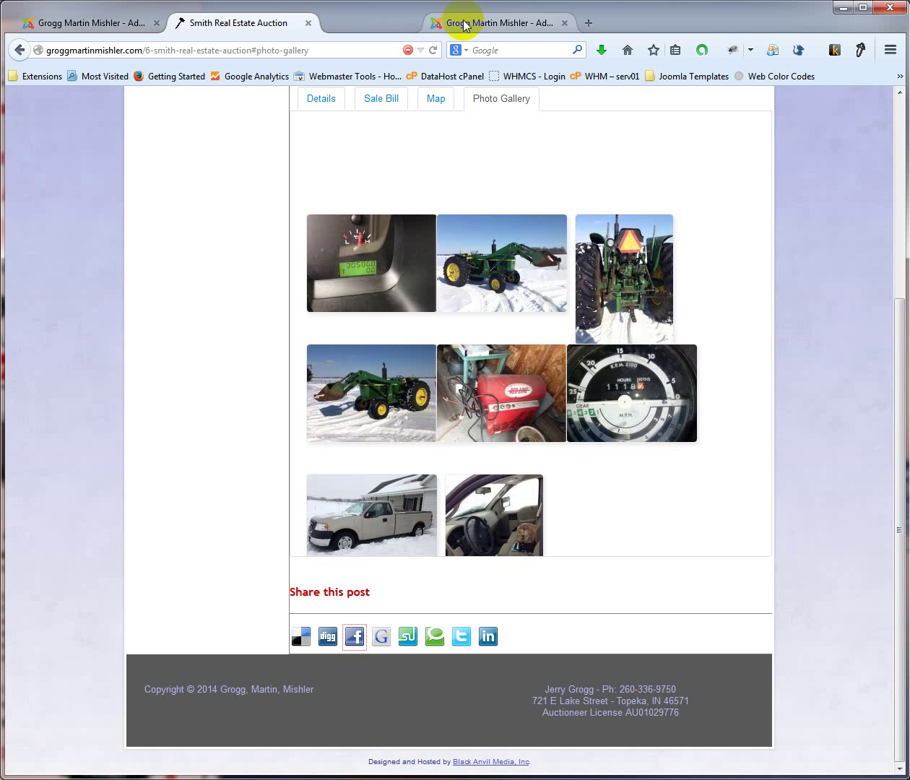
# Return to the Joomla administrator and open the Smith Real Estate Auction article for editing at its Photo Gallery section
pyautogui.scroll(5, 727, 407)
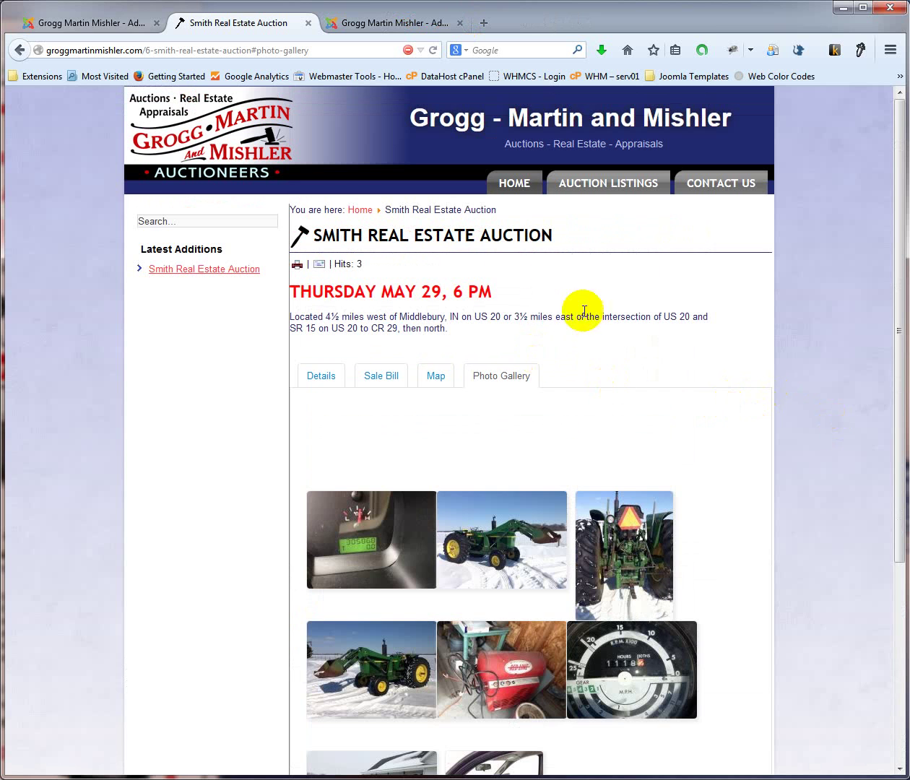
pyautogui.click(78, 22)
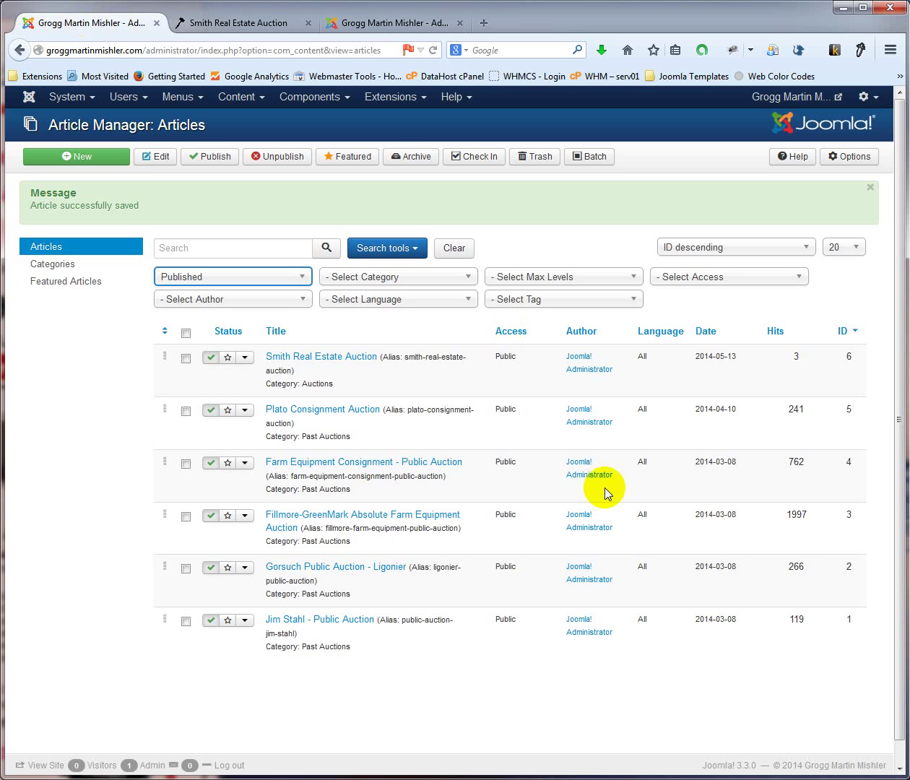
pyautogui.click(312, 359)
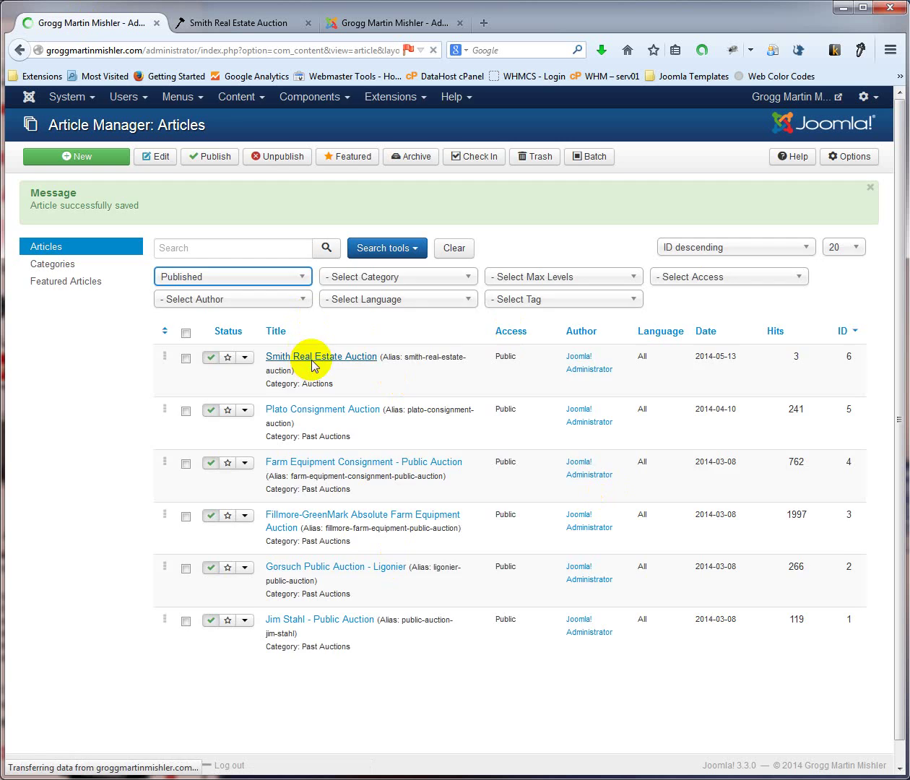
pyautogui.scroll(-6, 238, 589)
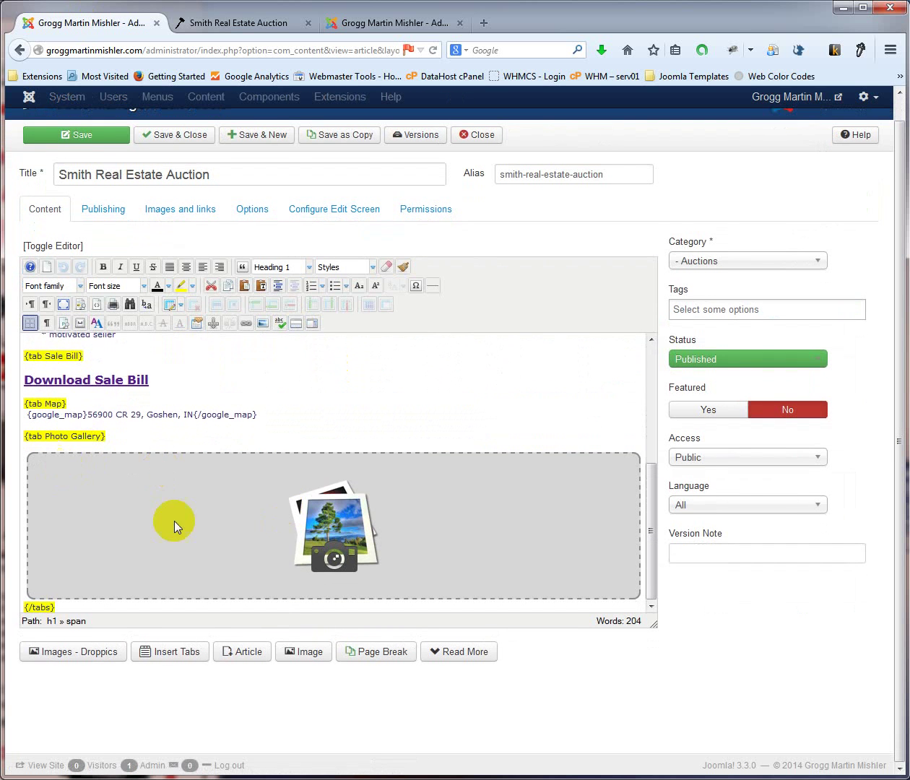
# Select the gallery placeholder in the article and open New gallery in the Droppics image manager
pyautogui.click(327, 538)
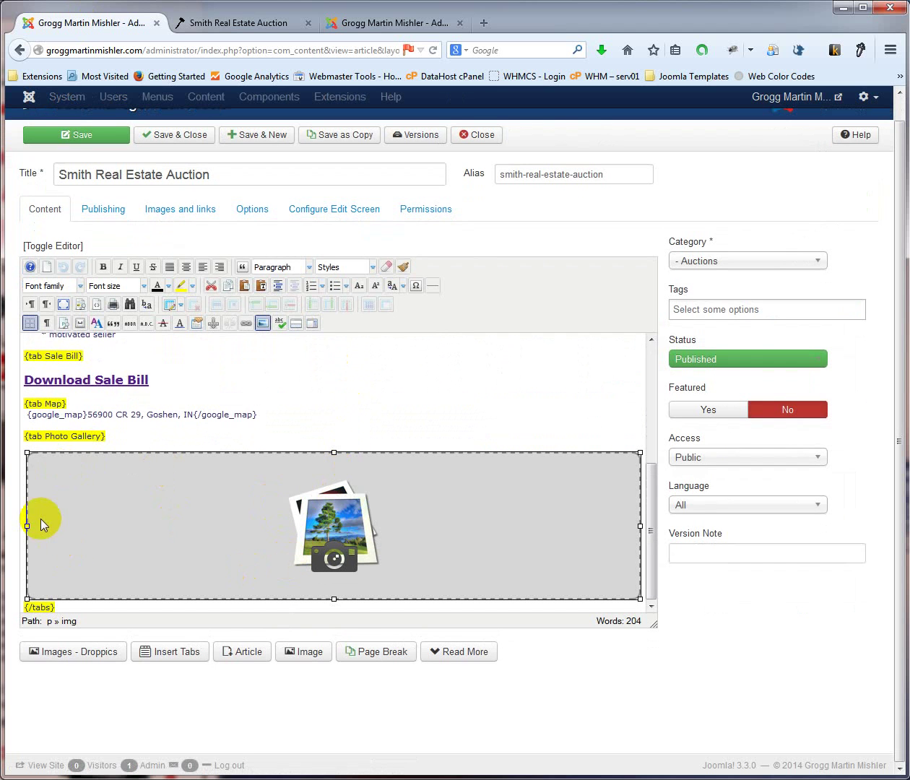
pyautogui.click(353, 405)
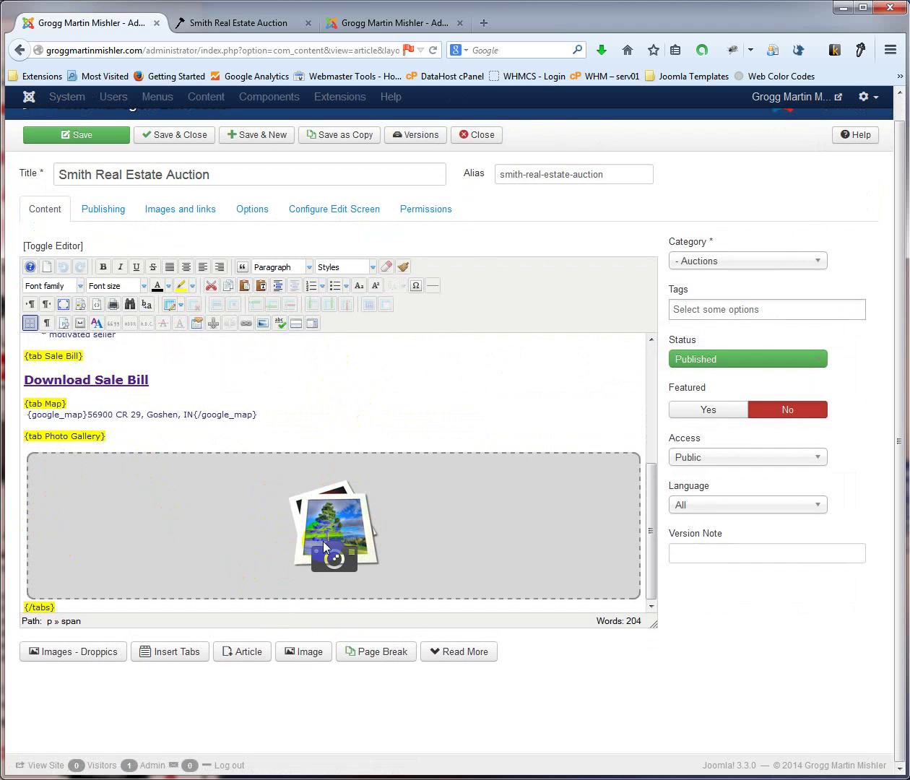
pyautogui.click(333, 561)
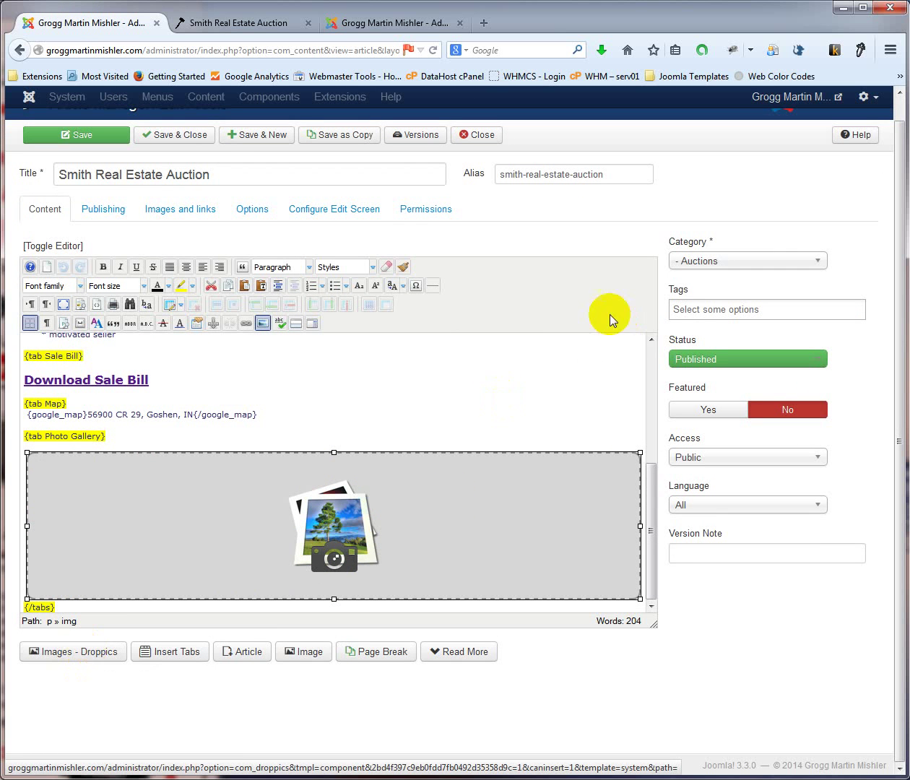
pyautogui.click(485, 380)
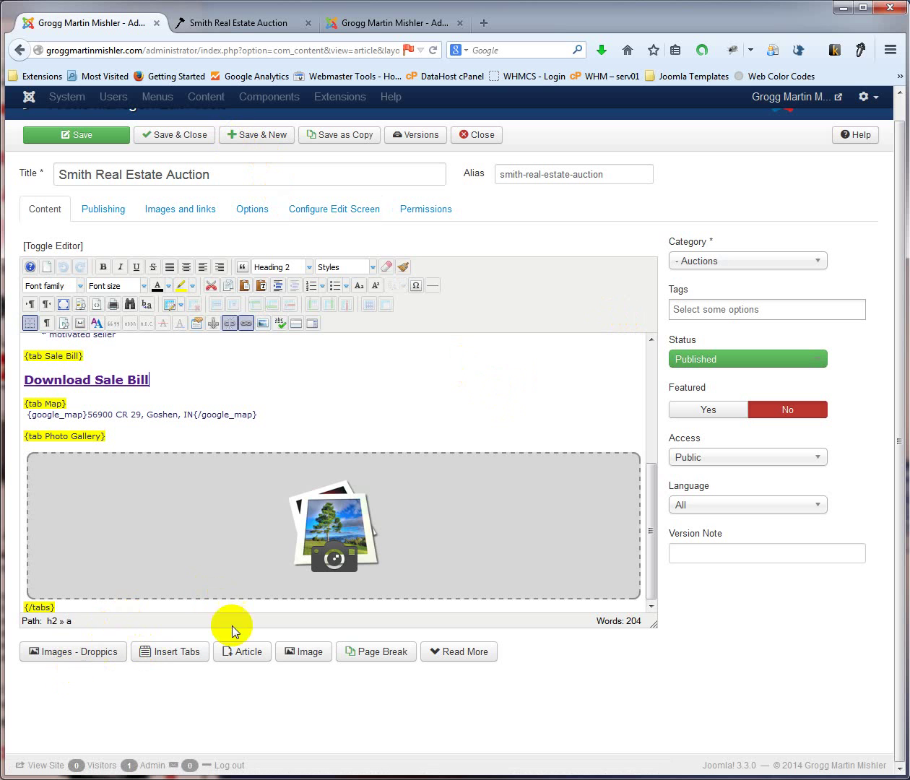
pyautogui.click(323, 525)
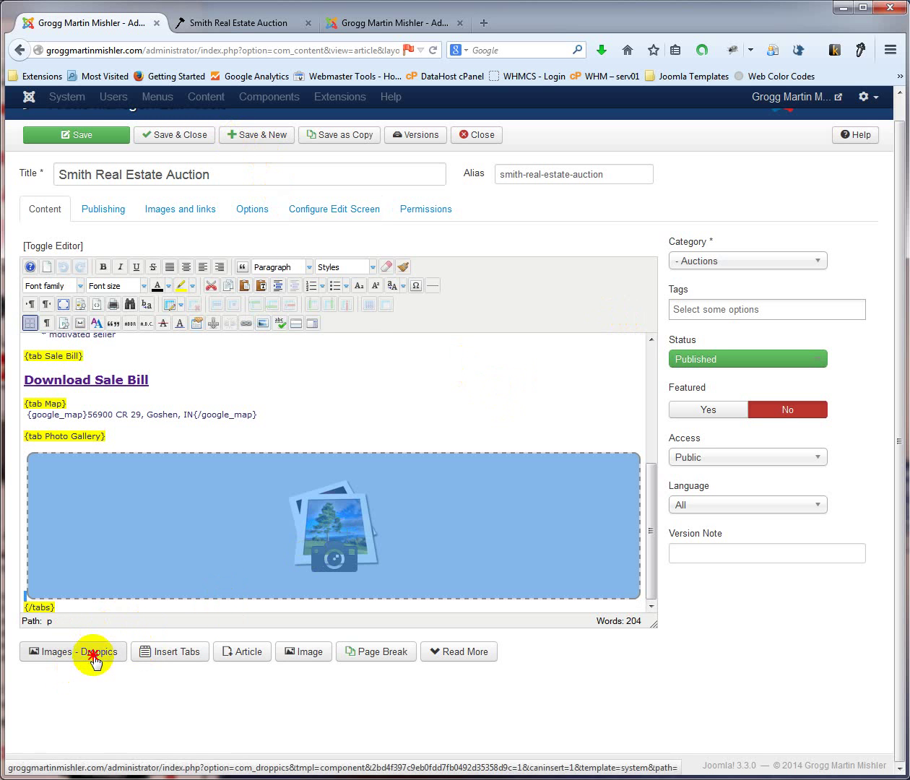
pyautogui.click(94, 653)
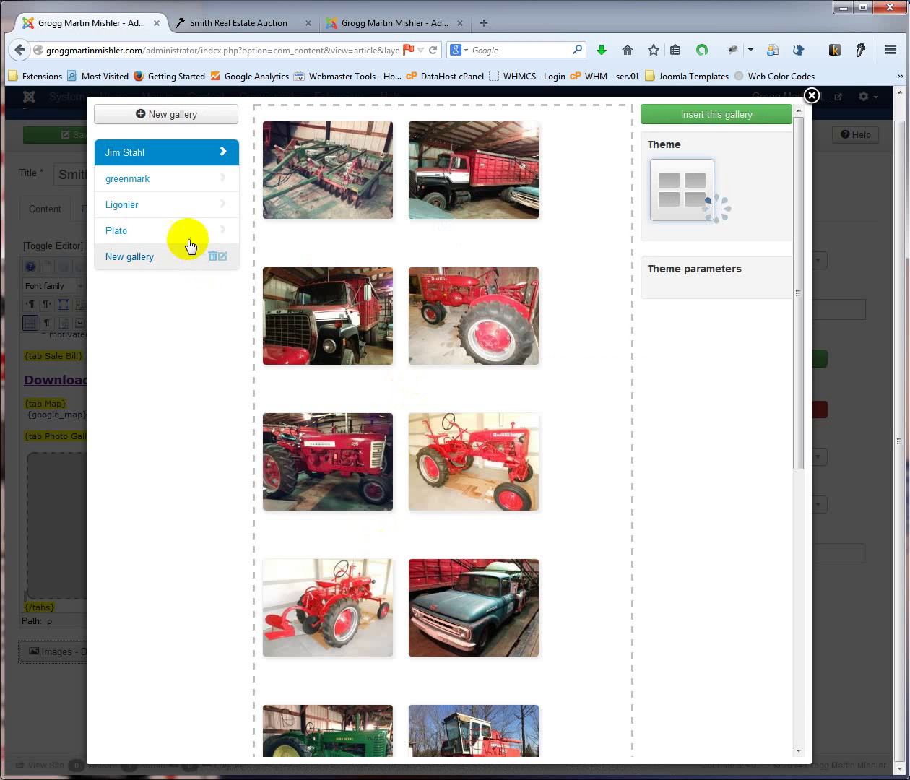
pyautogui.click(140, 261)
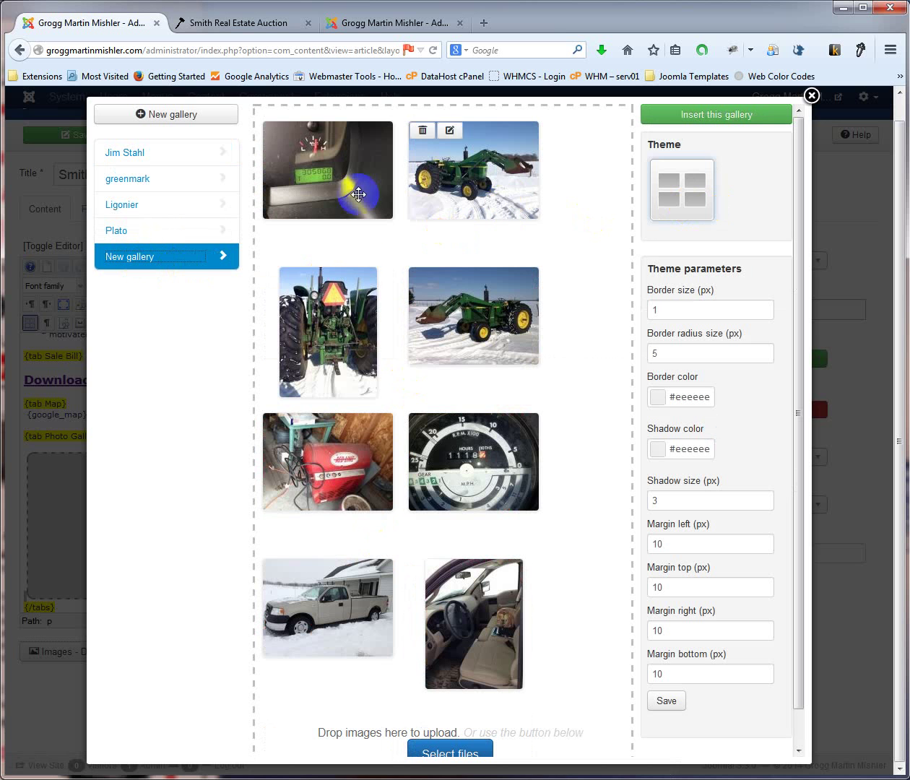
# View the title and alt parameters of the green tractor photo in the second row, and leave without saving
pyautogui.moveTo(460, 320)
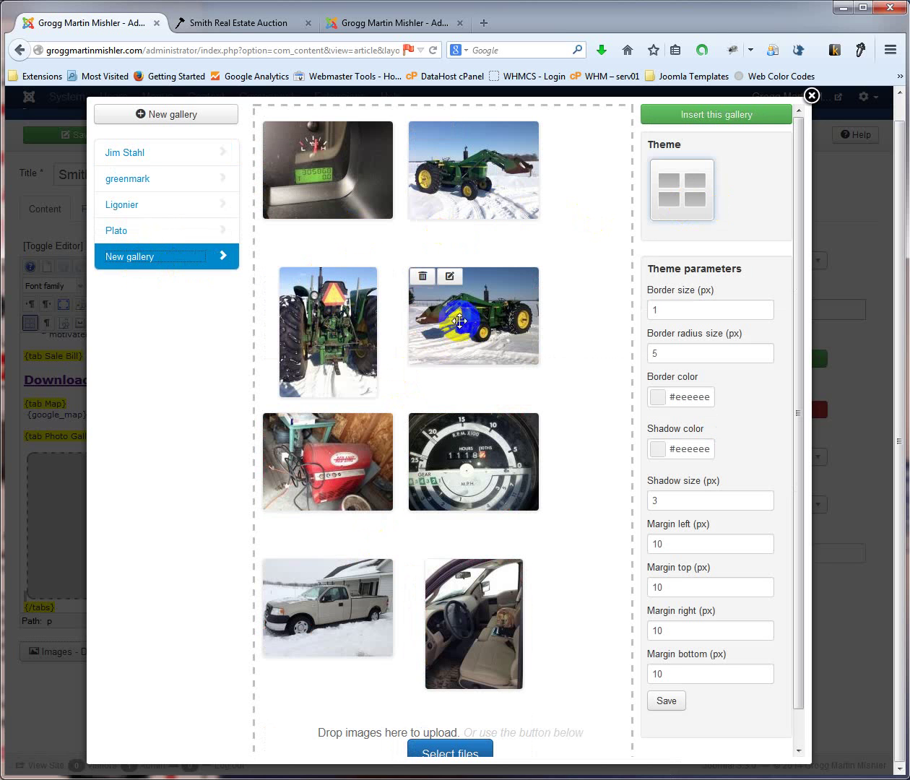
pyautogui.click(449, 278)
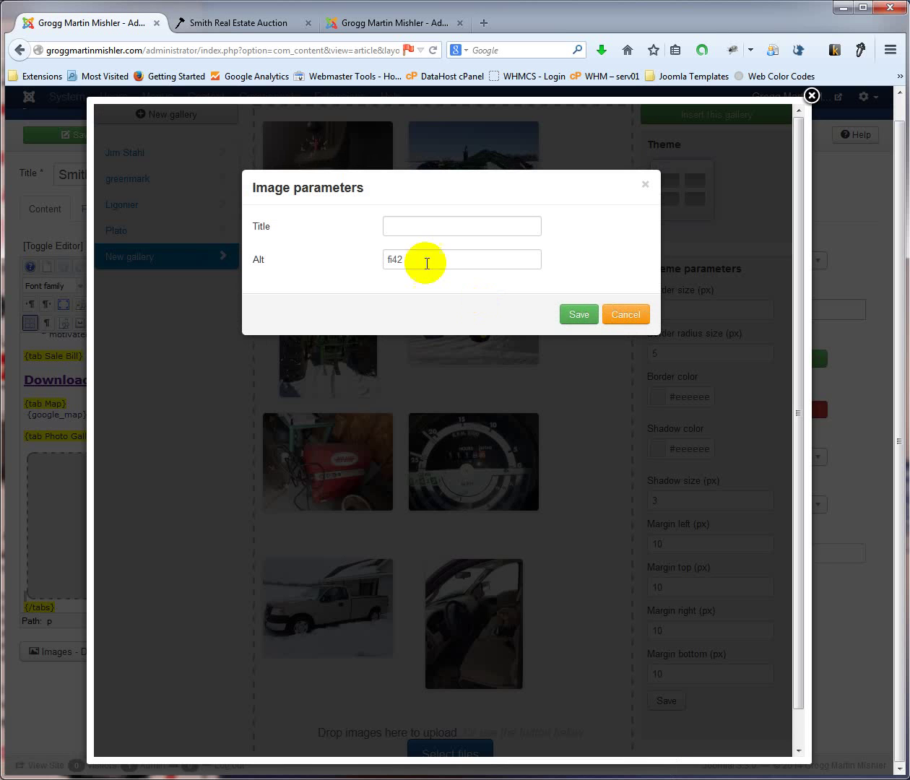
pyautogui.click(408, 226)
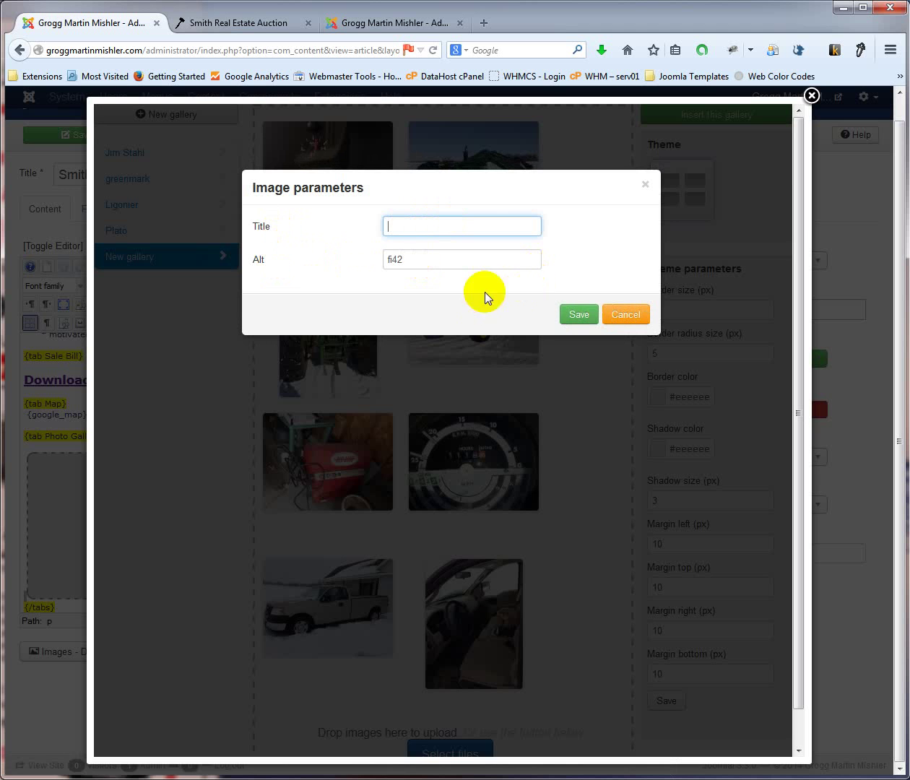
pyautogui.click(625, 315)
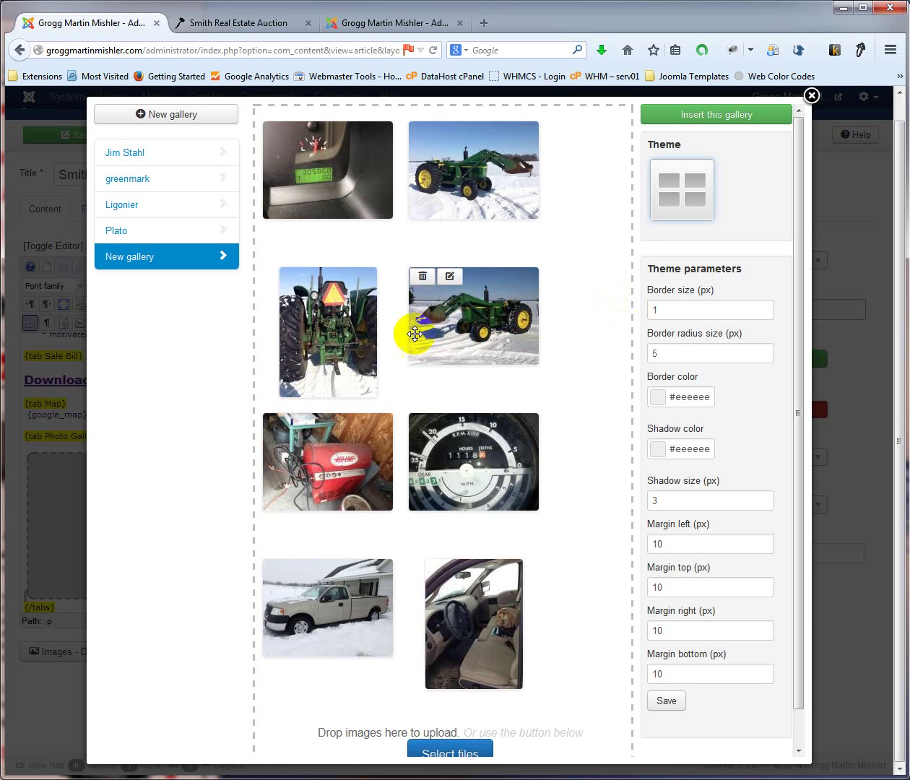
pyautogui.scroll(-1, 570, 251)
pyautogui.scroll(1, 571, 252)
pyautogui.middleClick(576, 252)
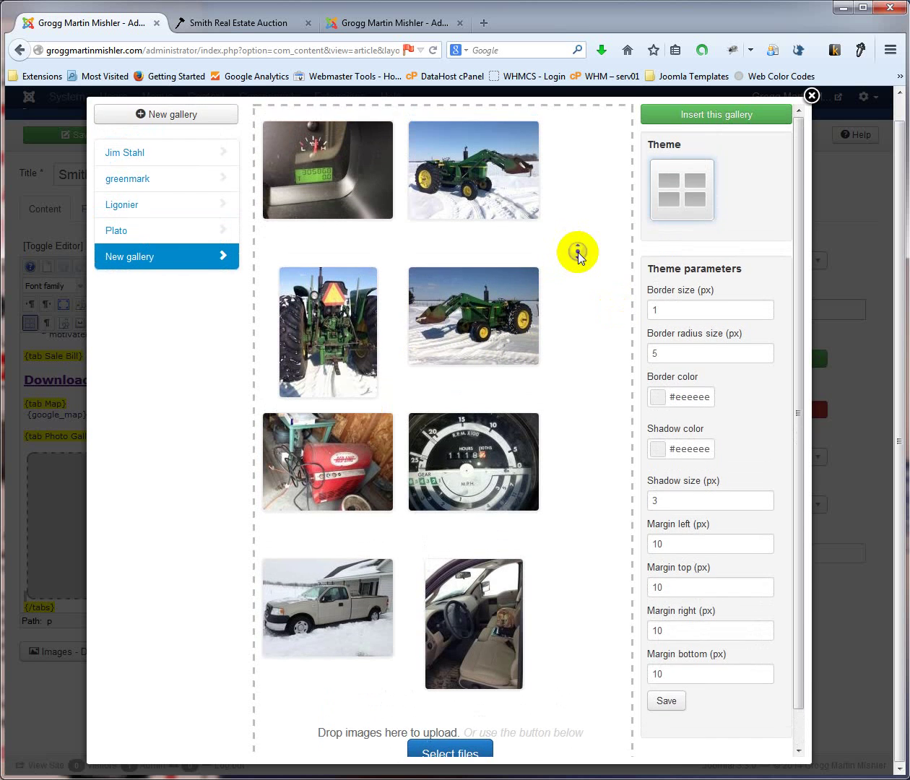
pyautogui.scroll(-1, 202, 287)
pyautogui.scroll(1, 209, 209)
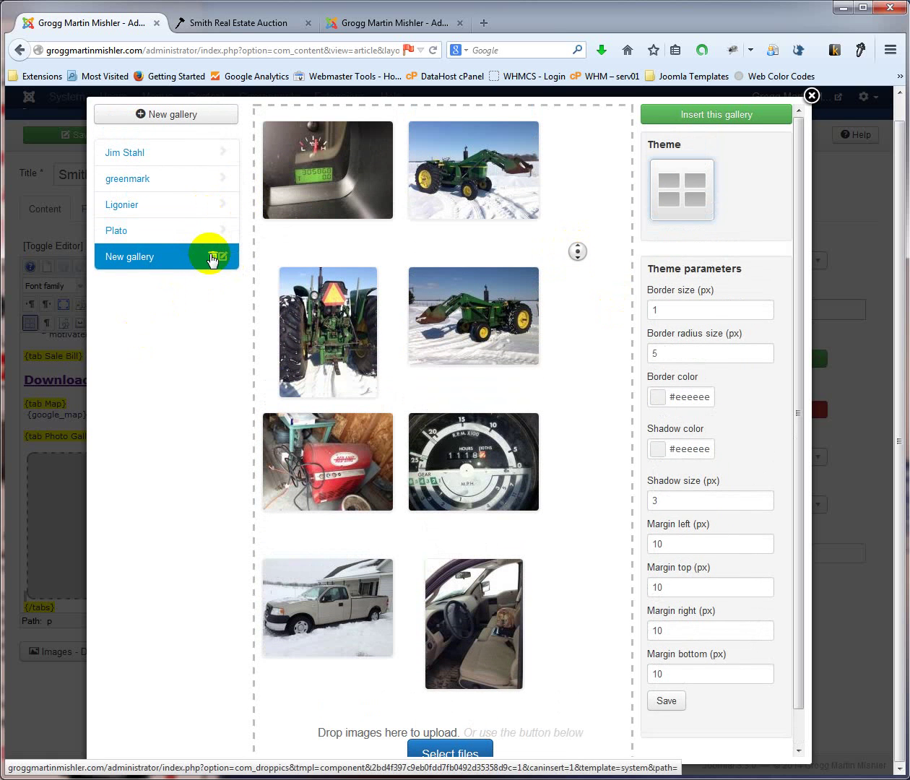
# Delete the gallery named New gallery from Droppics and close the image manager
pyautogui.click(212, 259)
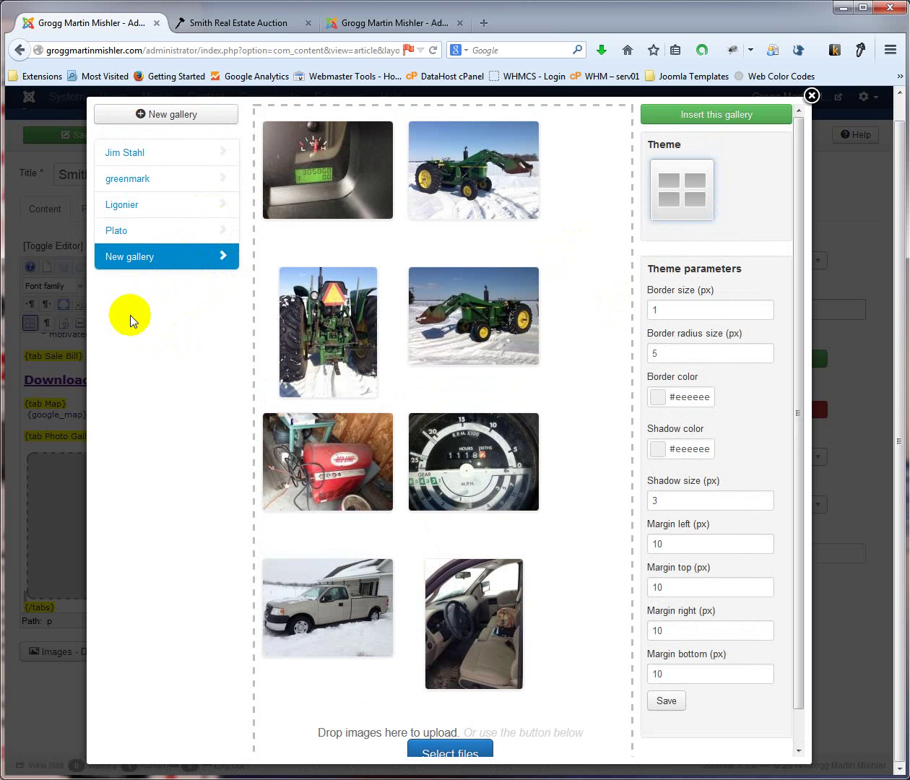
pyautogui.moveTo(143, 263)
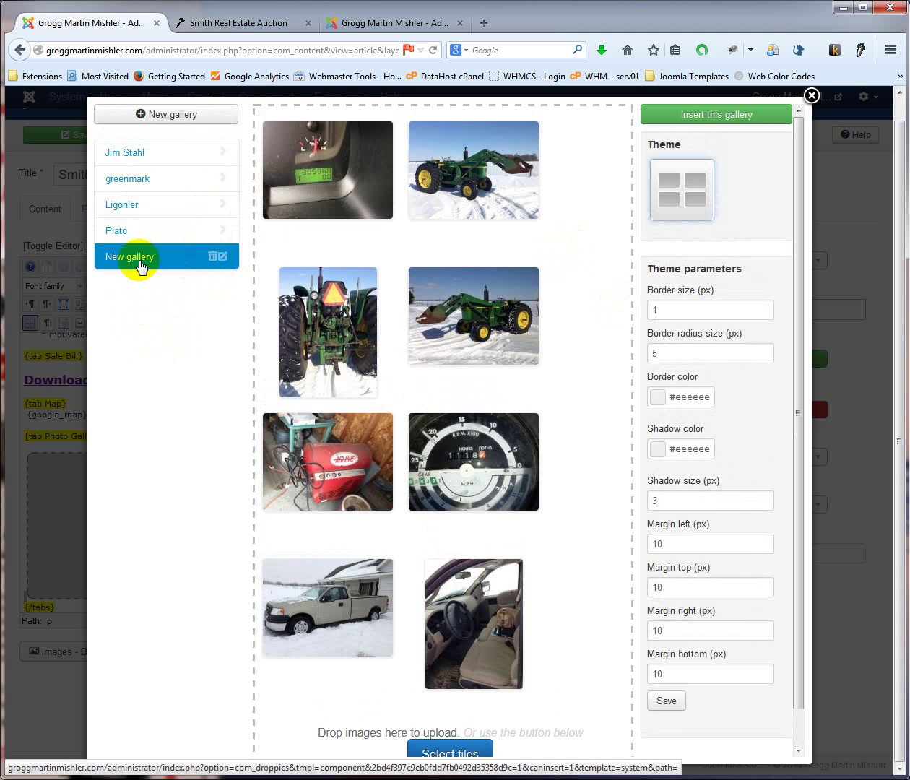
pyautogui.click(212, 256)
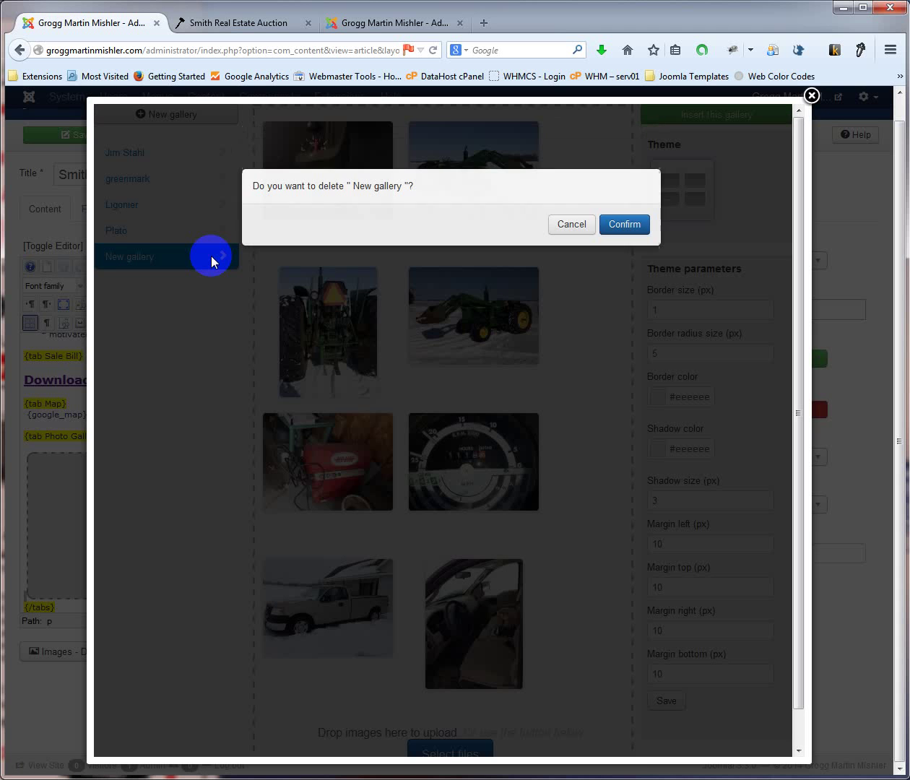
pyautogui.click(615, 227)
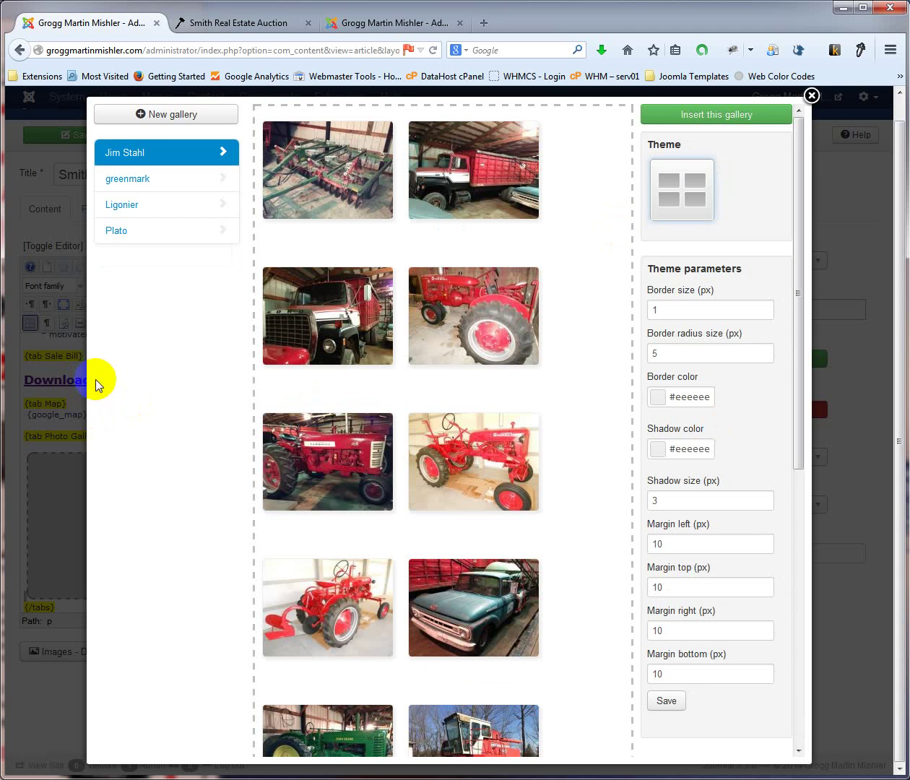
pyautogui.click(811, 95)
# Delete the gallery placeholder and the Photo Gallery tab tag from the article, and save and close it
pyautogui.click(325, 396)
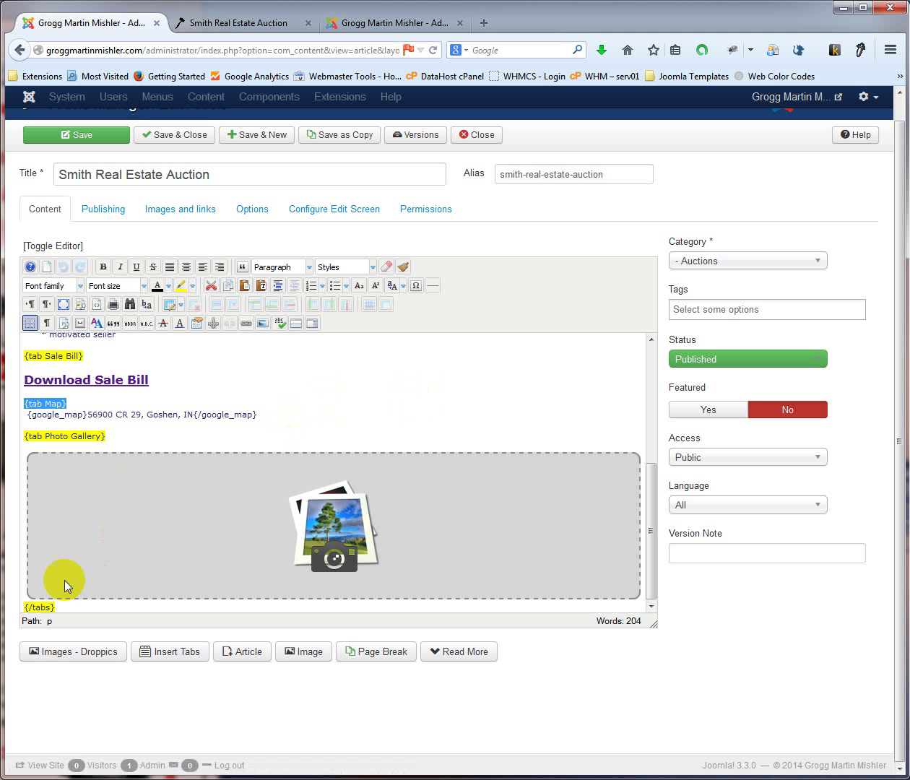
pyautogui.click(485, 521)
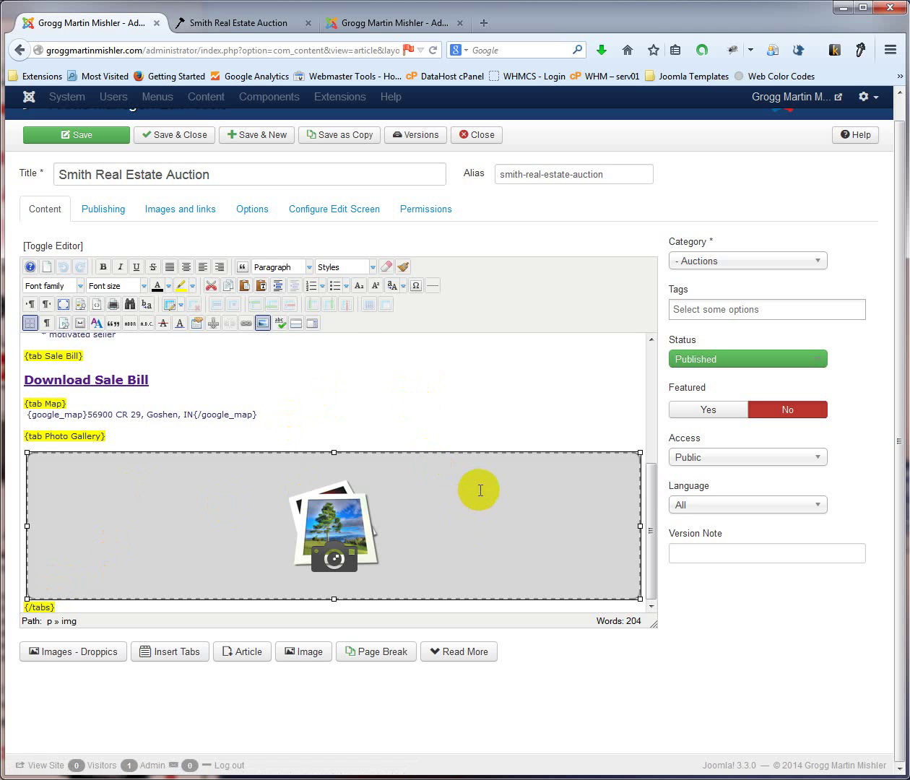
pyautogui.press('Delete')
pyautogui.moveTo(113, 590); pyautogui.dragTo(16, 567)
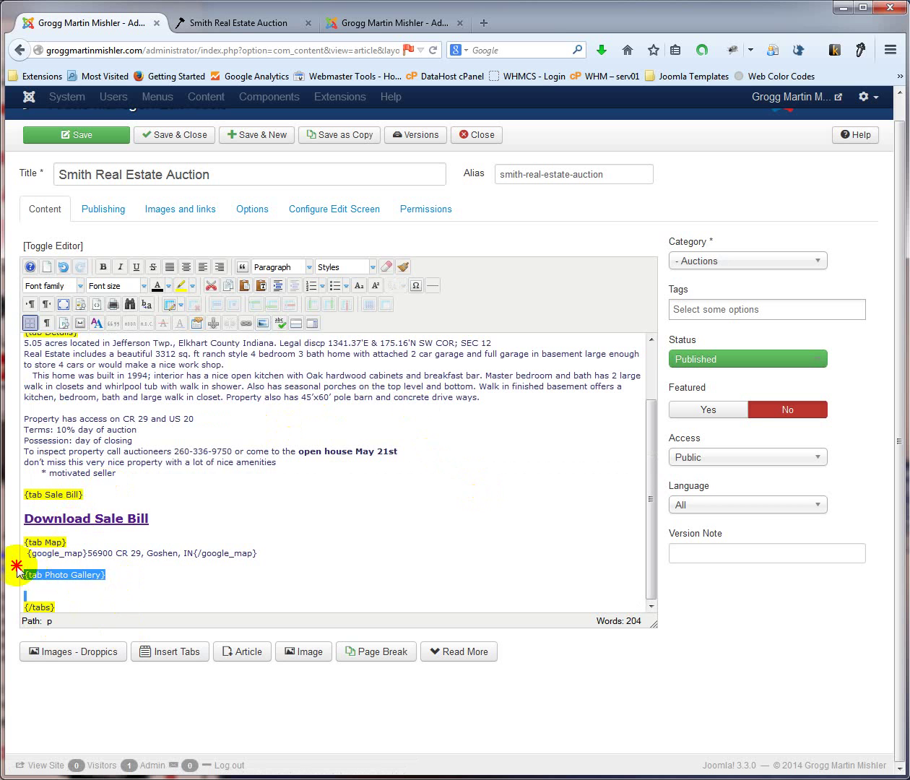
pyautogui.press('Delete')
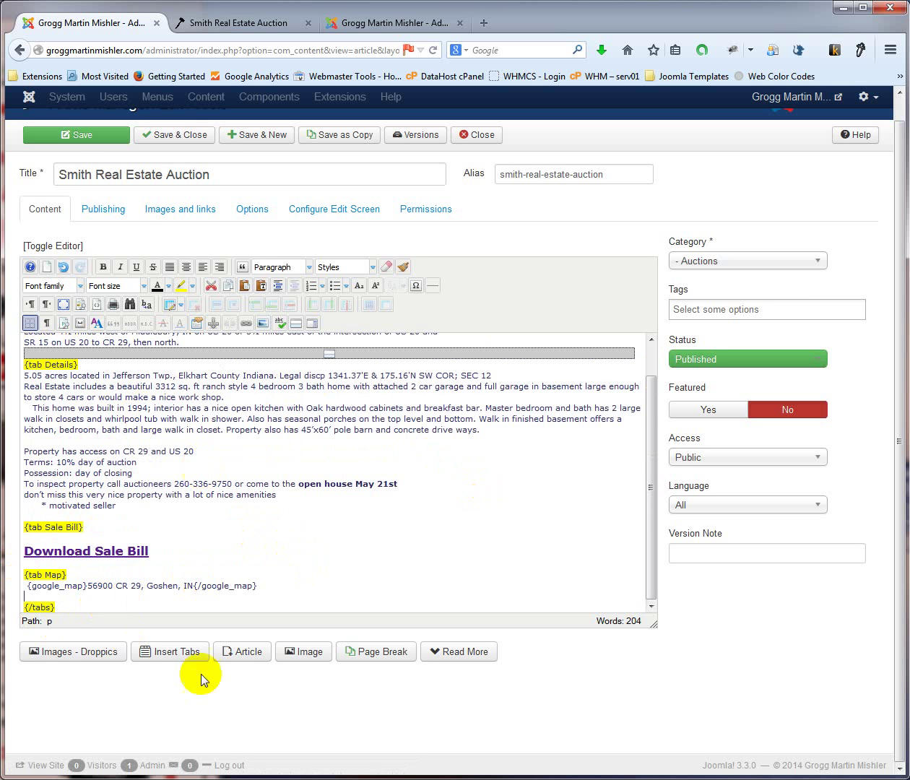
pyautogui.click(168, 136)
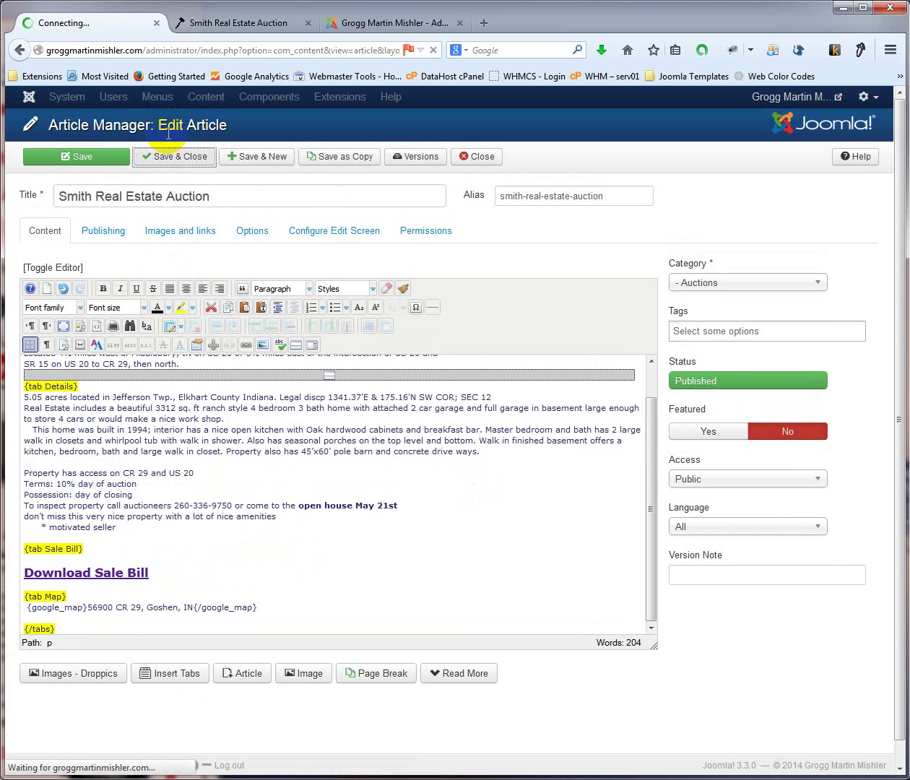